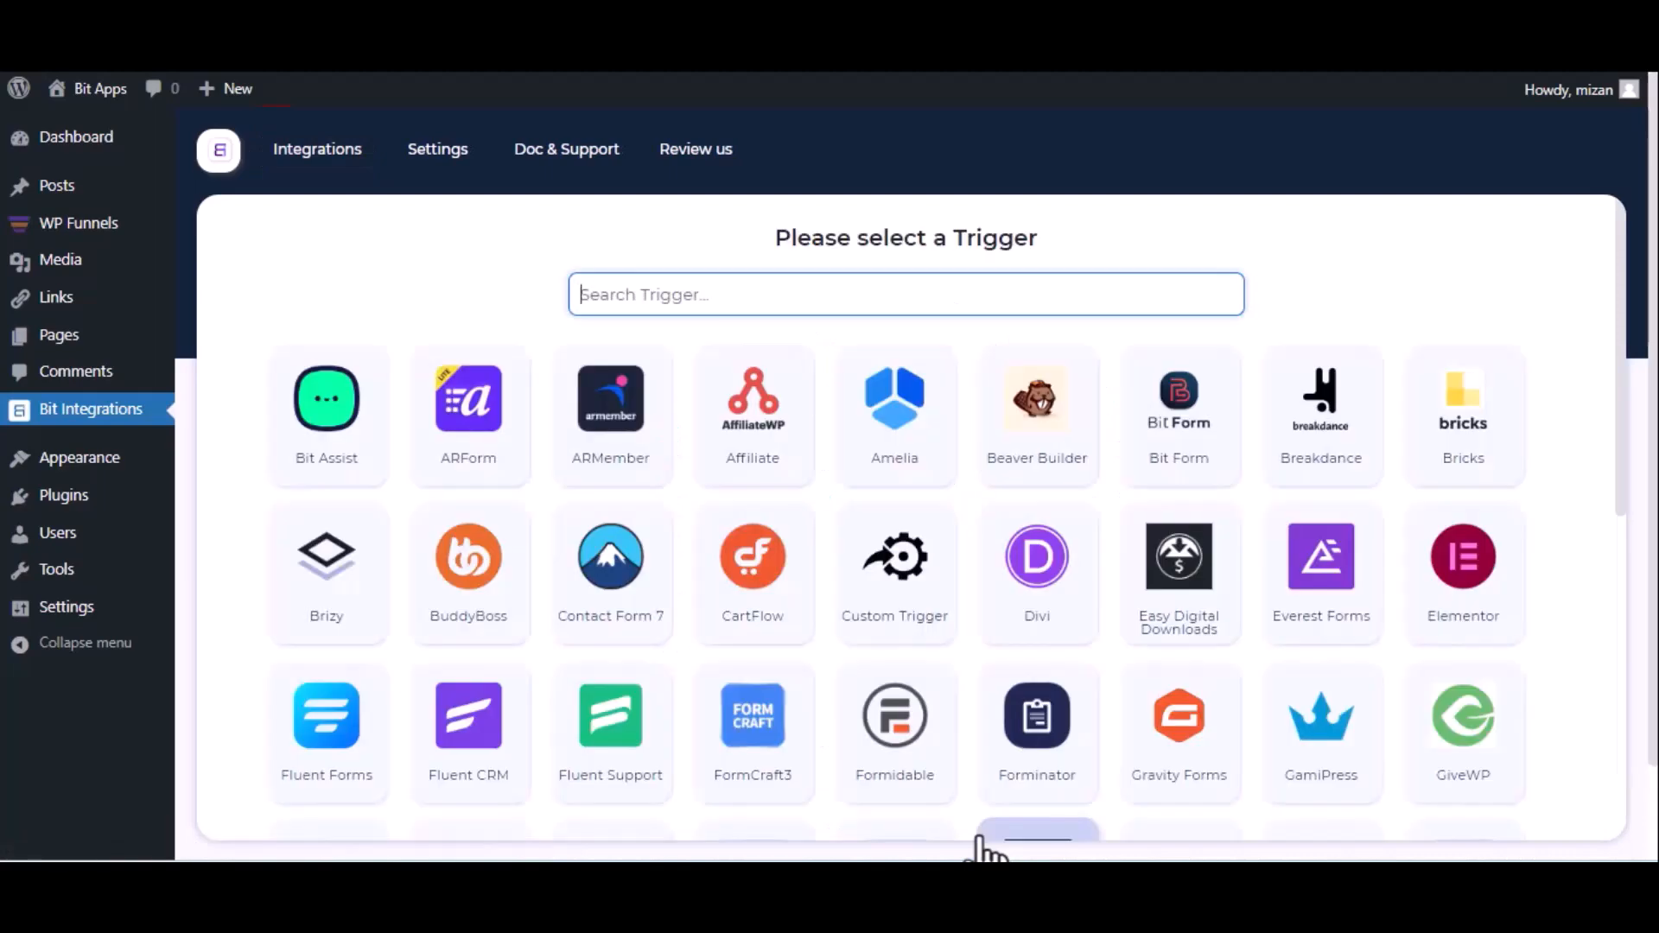
Search 'wp', select WPFunnels as the trigger and copy its webhook URL.
{"action": "type", "text": "wp"}
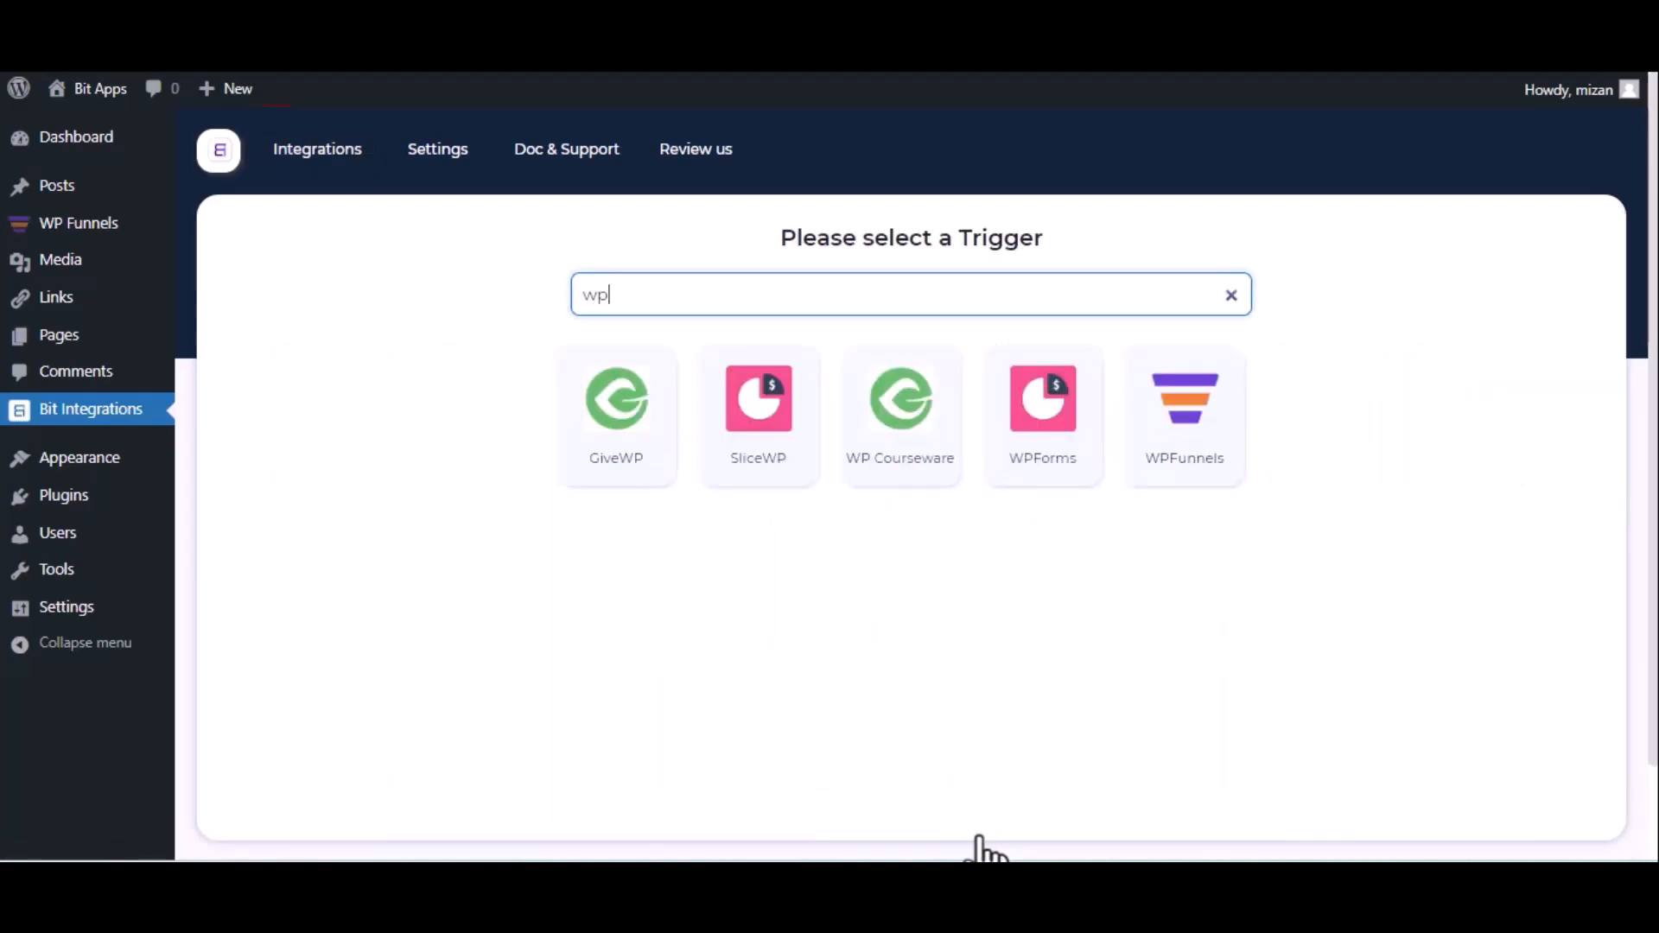
{"action": "left_click", "coordinate": [1171, 477]}
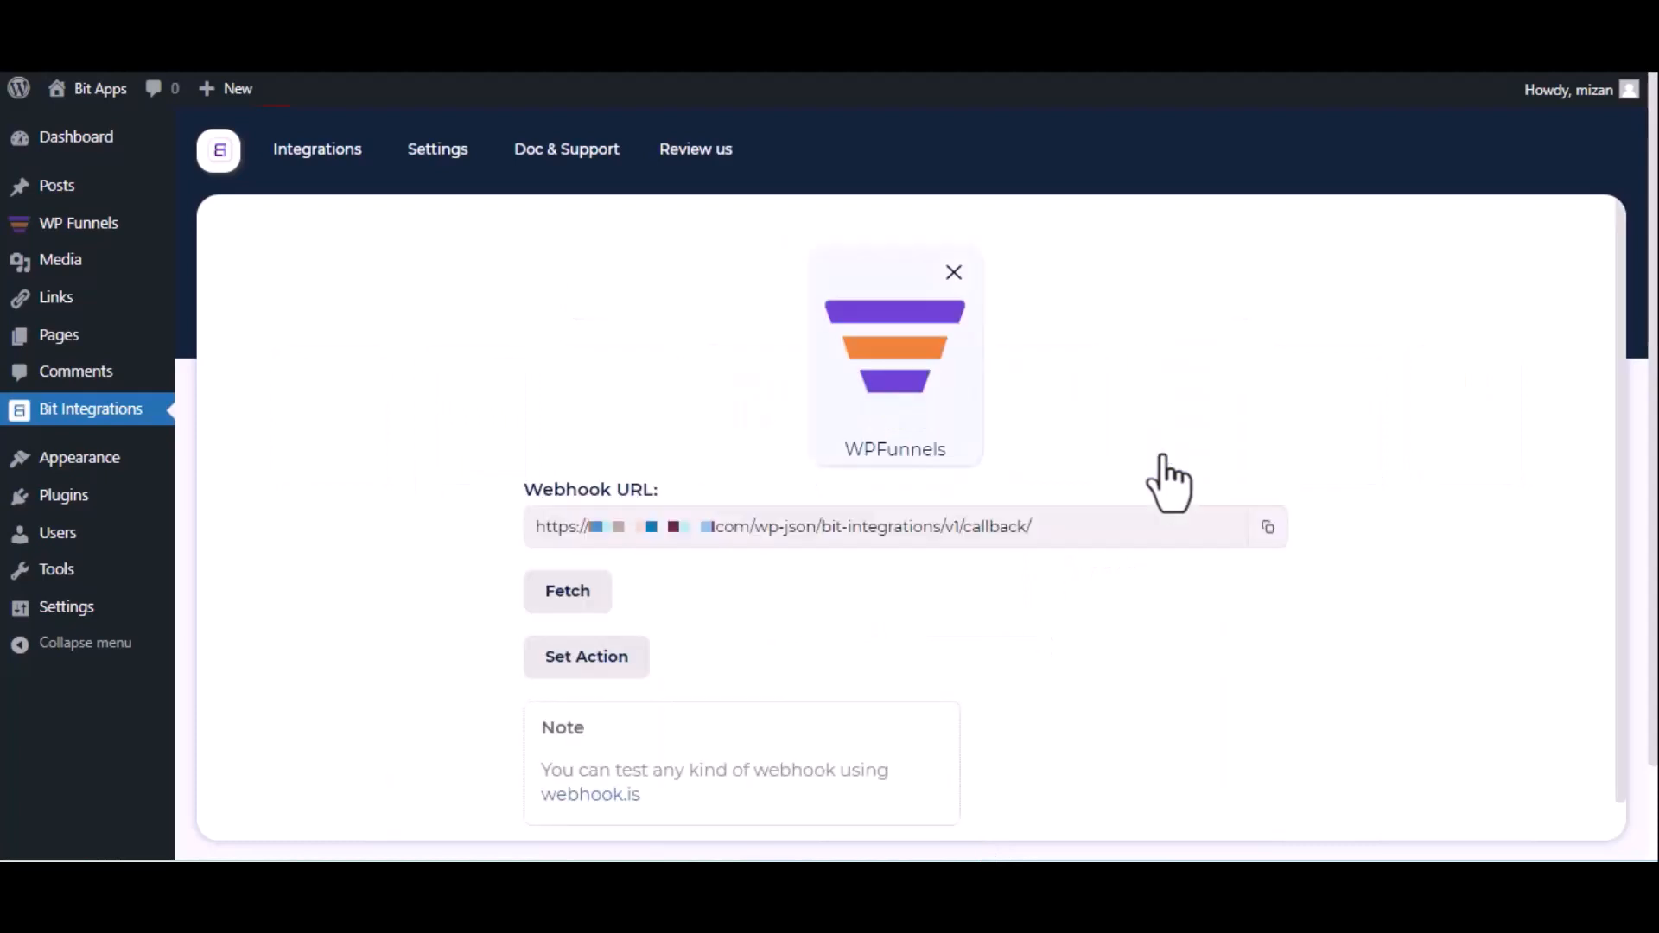
{"action": "left_click", "coordinate": [1267, 529]}
Start fetching webhook data, then open a new webhook form in the eBook Elementor funnel.
{"action": "left_click", "coordinate": [548, 605]}
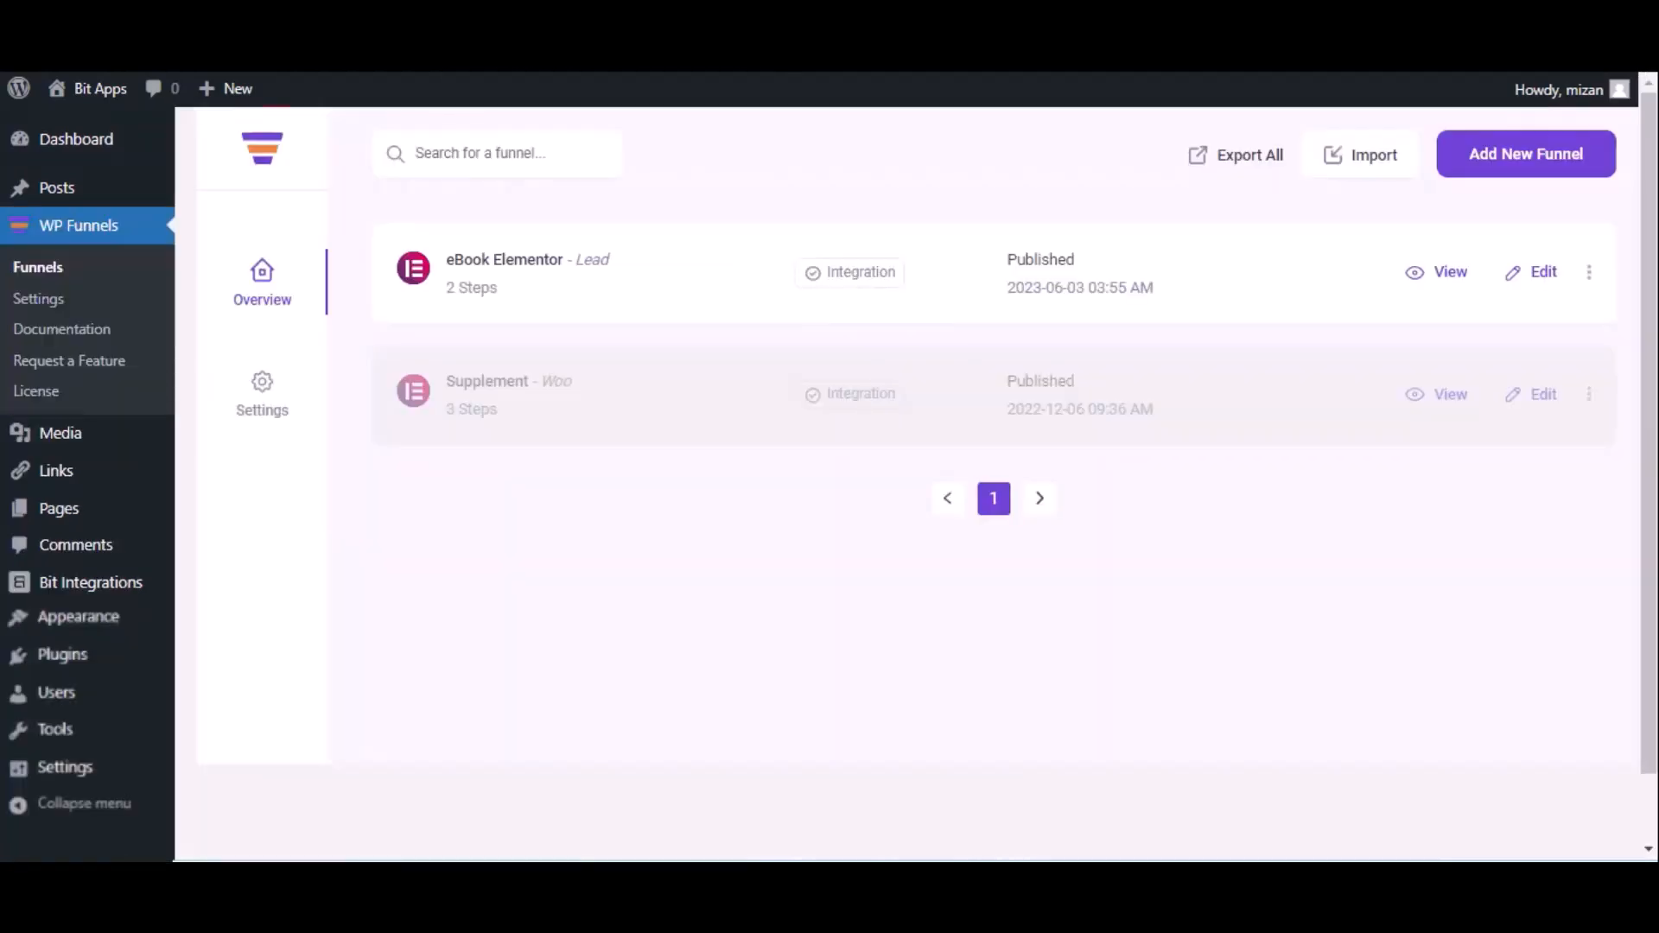
{"action": "left_click", "coordinate": [1543, 273]}
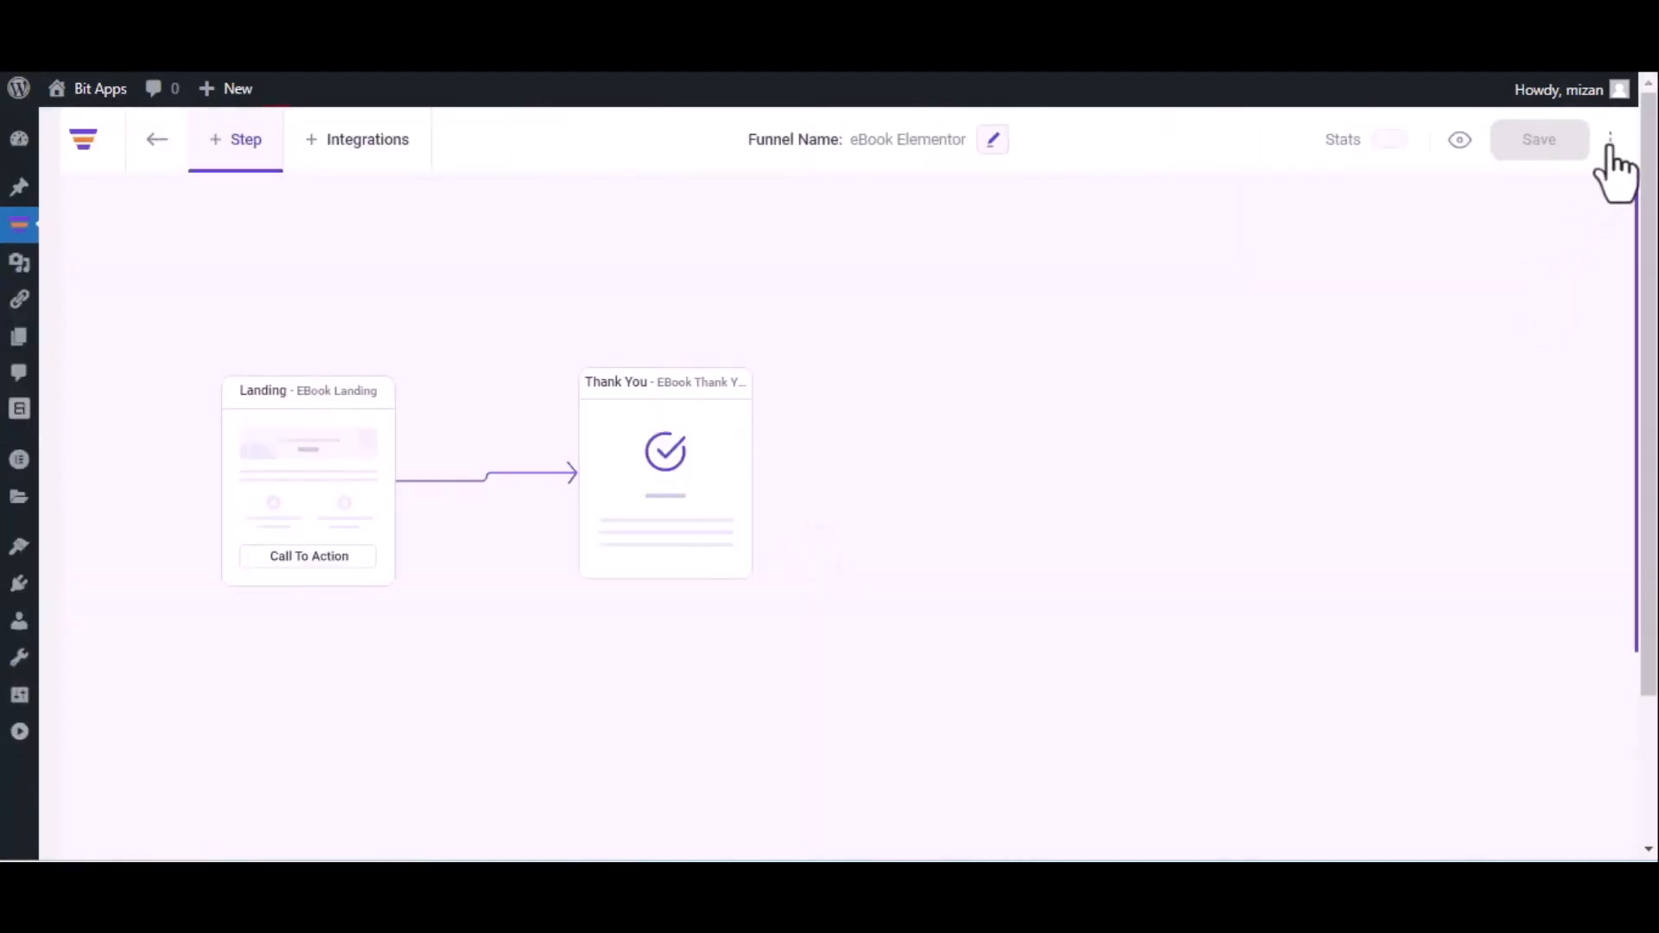
{"action": "left_click", "coordinate": [1611, 141]}
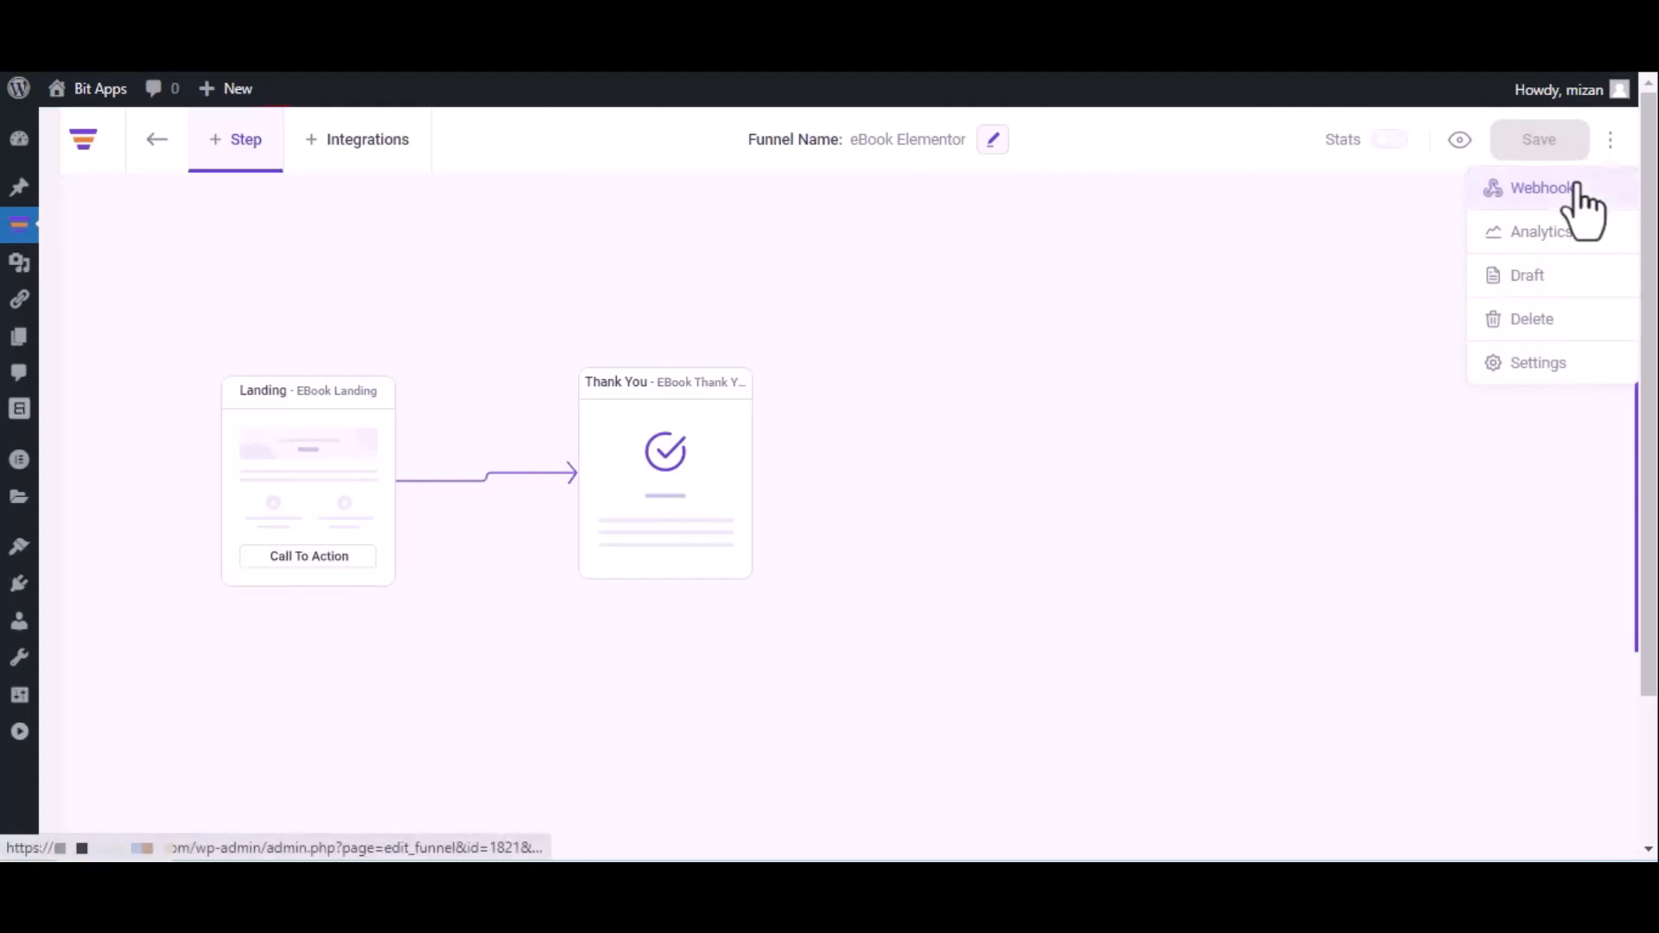
{"action": "left_click", "coordinate": [1578, 188]}
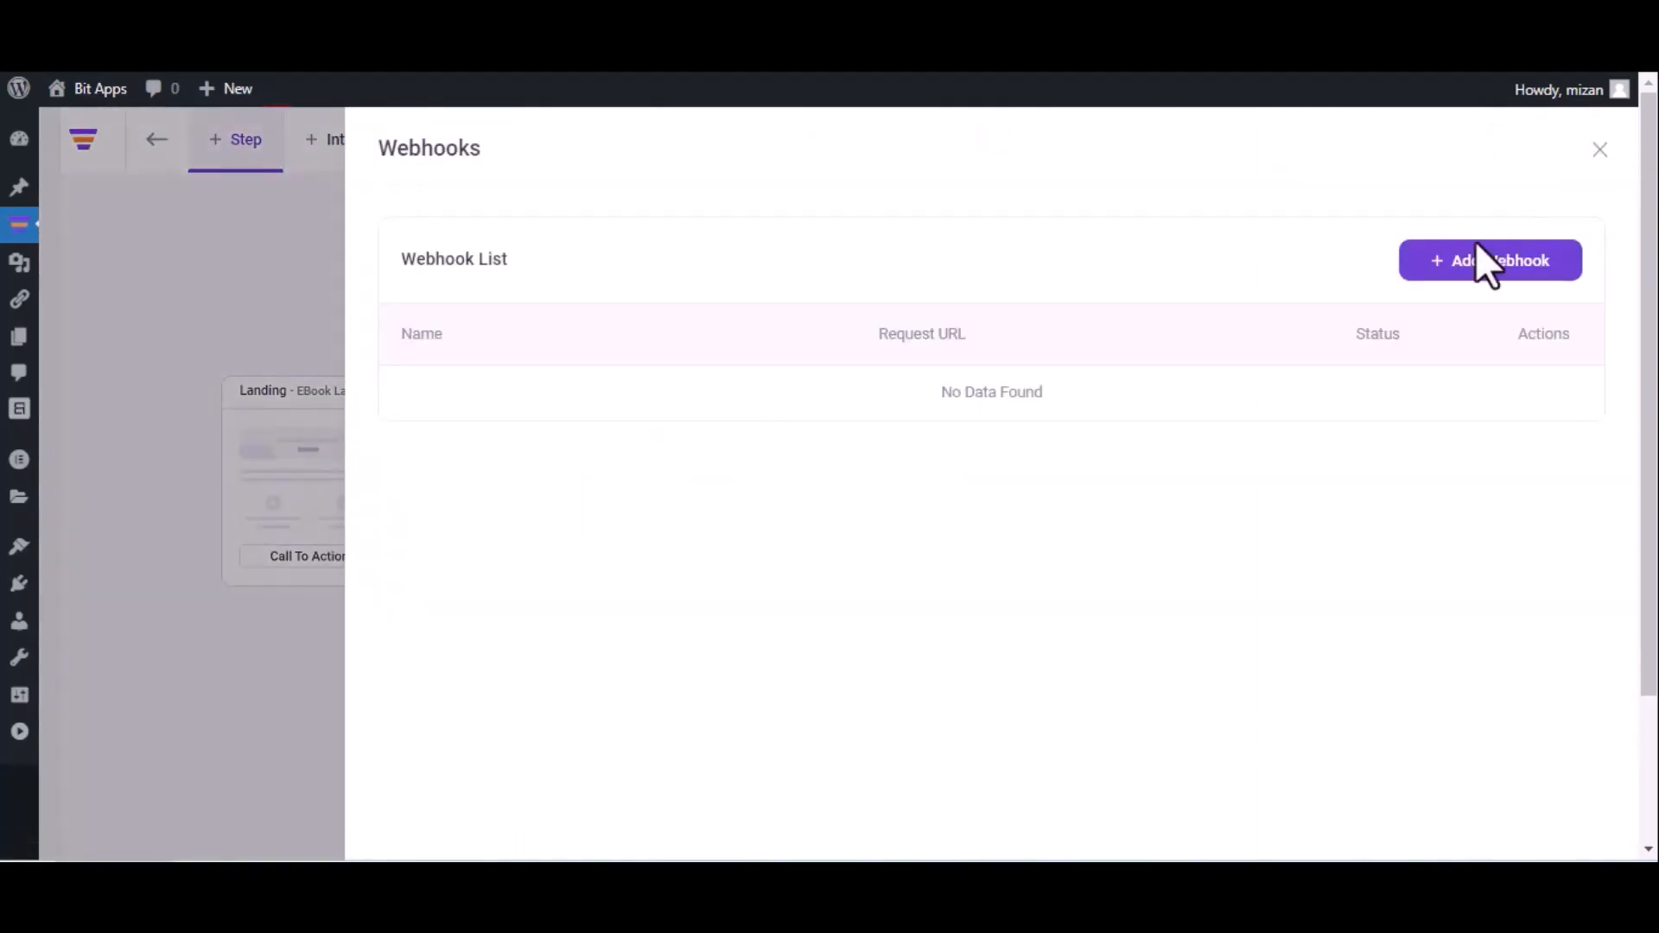
{"action": "left_click", "coordinate": [1482, 264]}
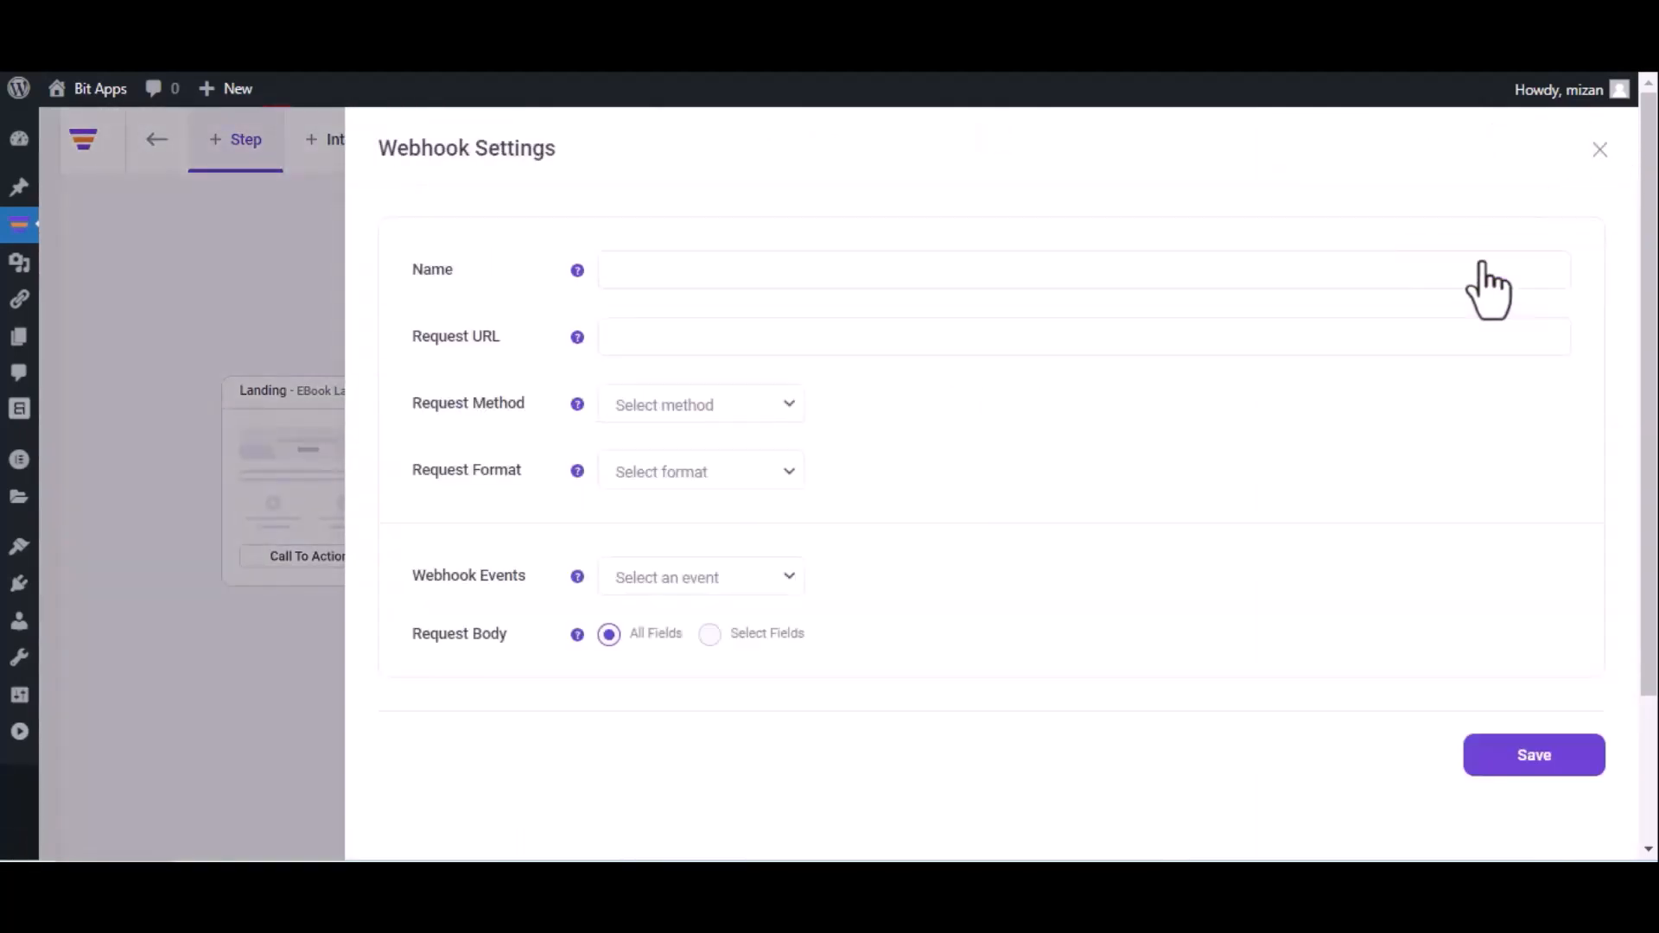
Name the webhook 'Bit Integrations' and paste the copied callback URL as its request URL.
{"action": "left_click", "coordinate": [1079, 281]}
{"action": "type", "text": "Bit Integrations"}
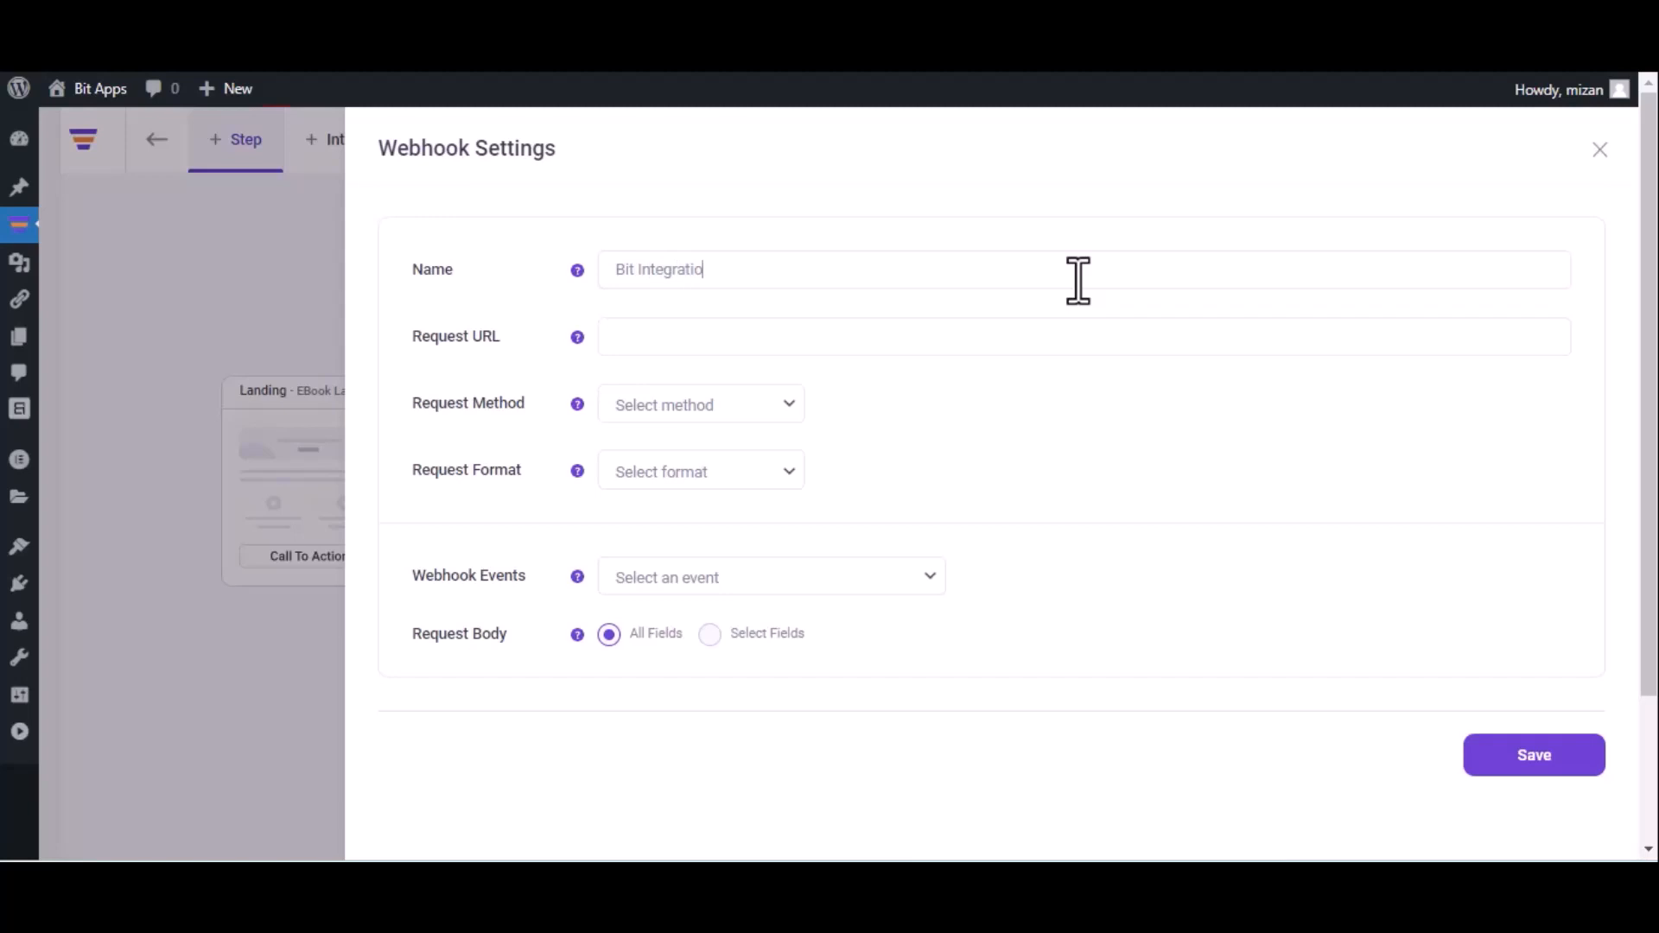
{"action": "left_click", "coordinate": [826, 335]}
{"action": "key", "text": "ctrl+v"}
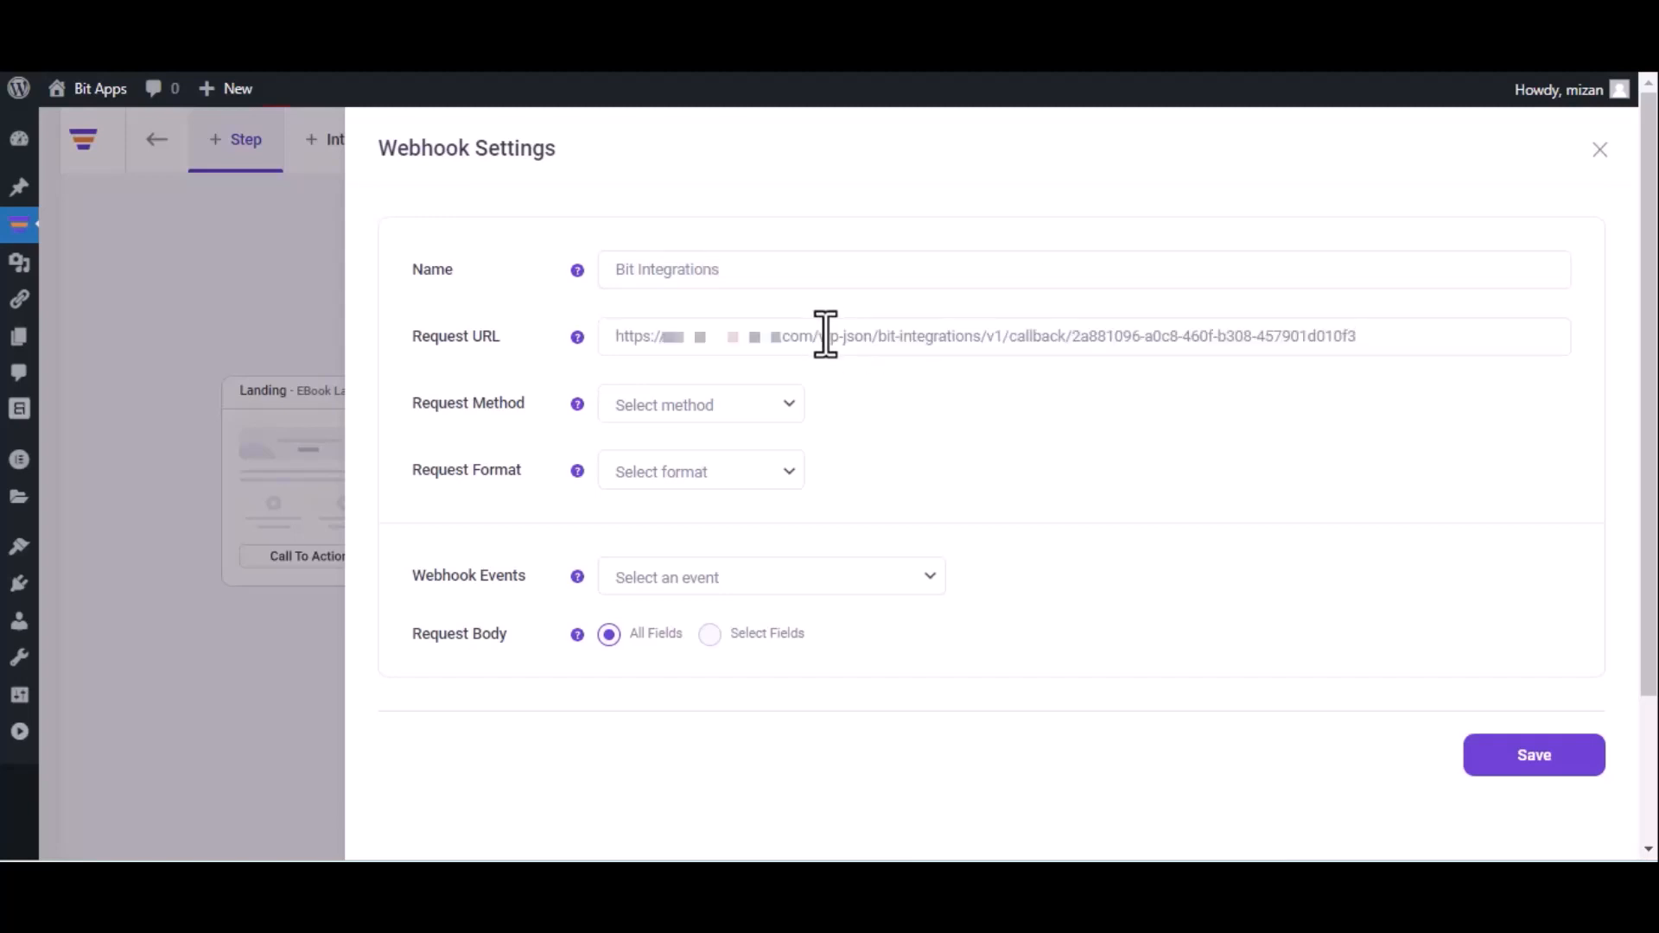
Set method POST, format JSON, event After Optin Form Submitted (eBook Landing), and save.
{"action": "left_click", "coordinate": [714, 413]}
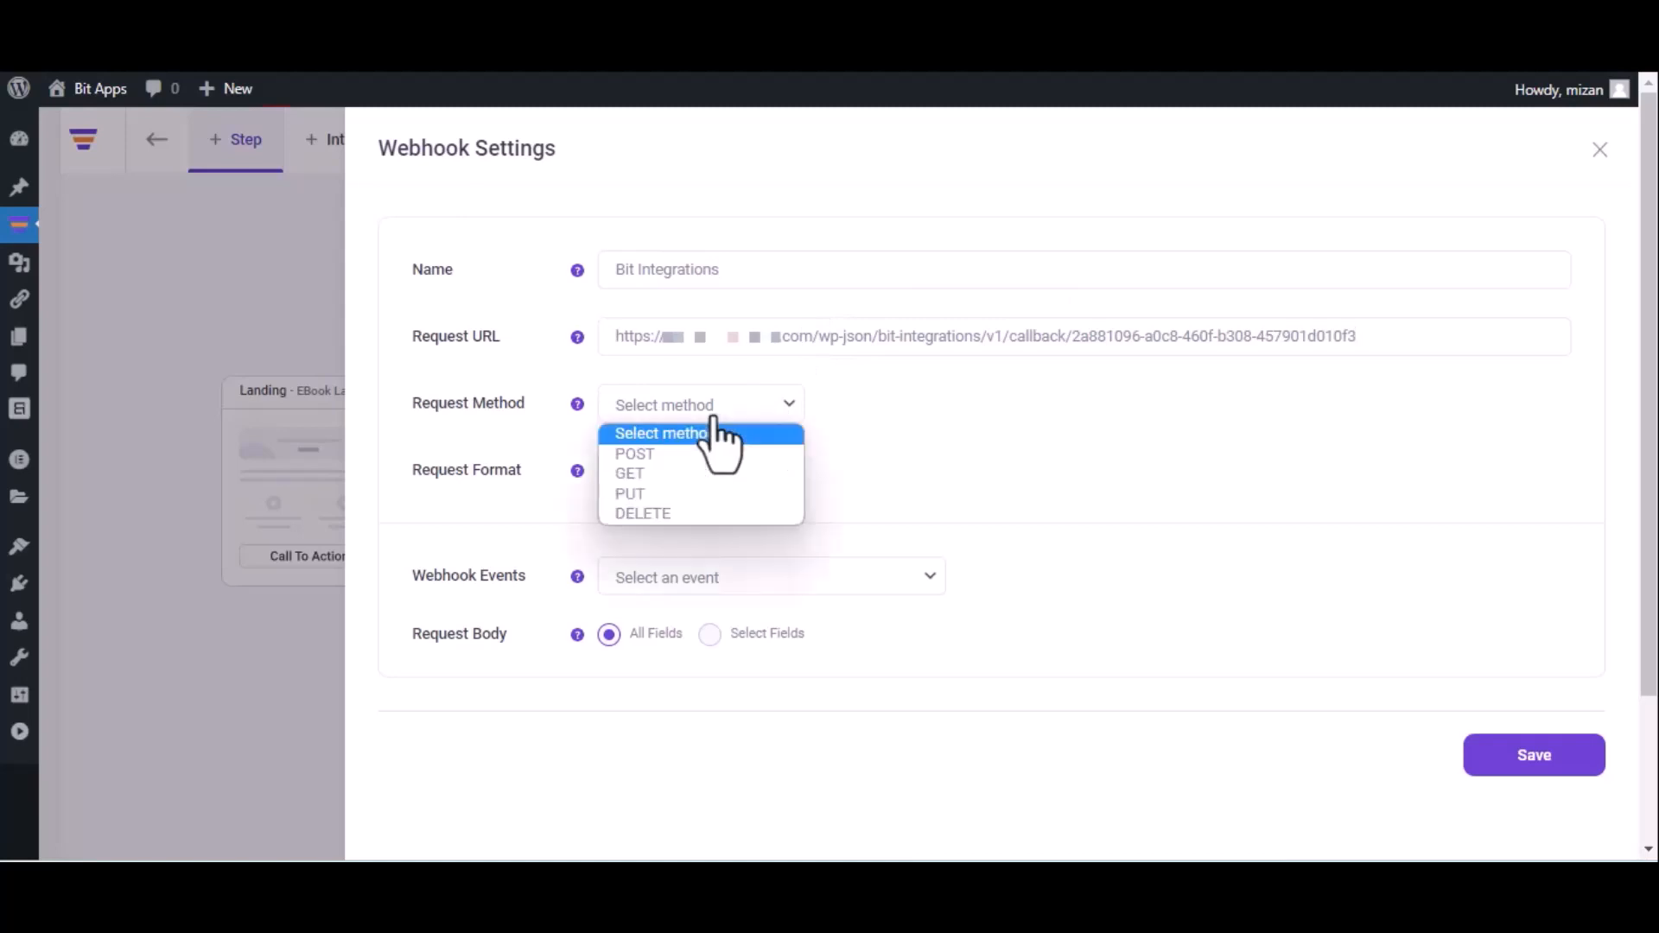
{"action": "left_click", "coordinate": [697, 458]}
{"action": "left_click", "coordinate": [701, 471]}
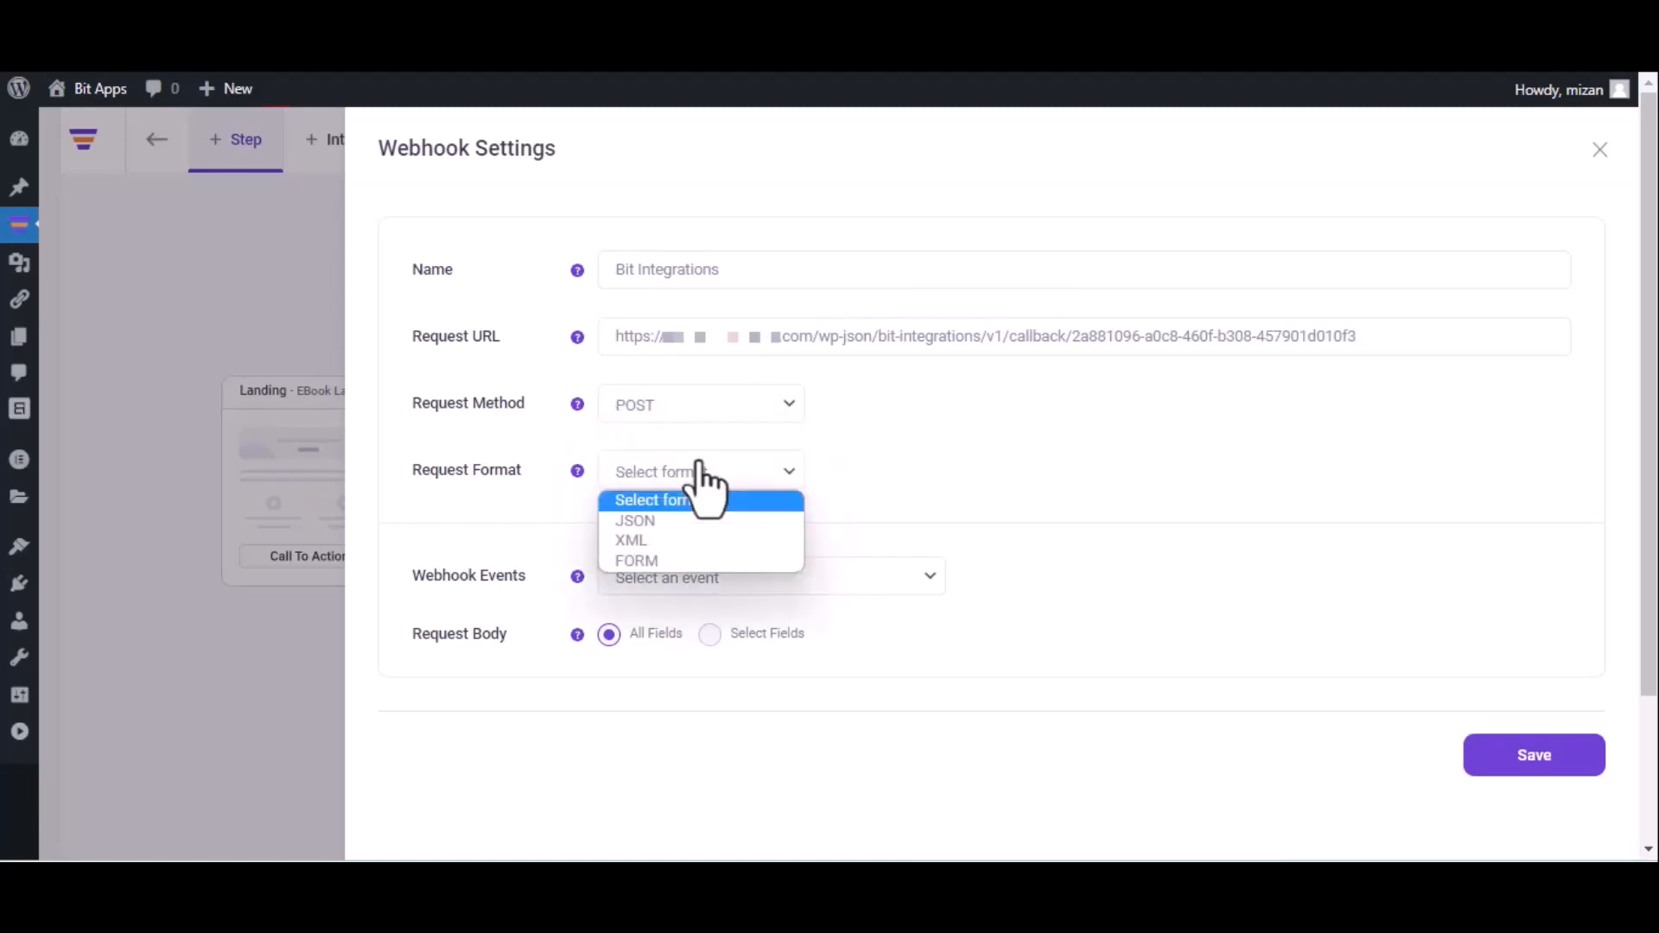
{"action": "left_click", "coordinate": [692, 521]}
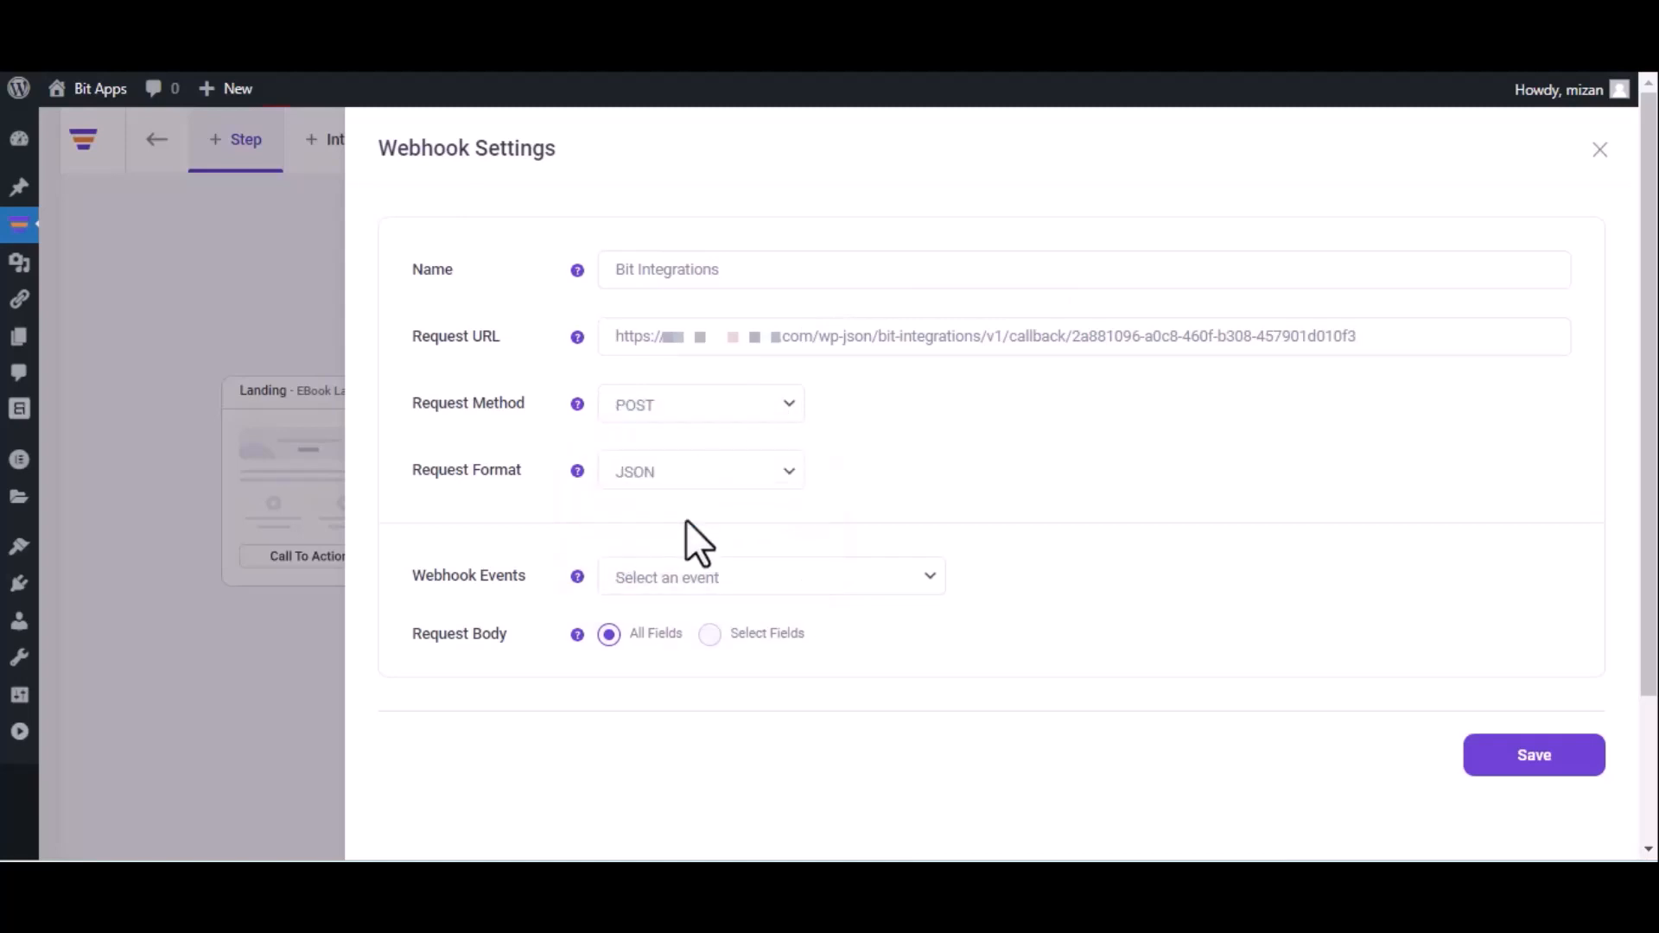
{"action": "left_click", "coordinate": [731, 580]}
{"action": "left_click", "coordinate": [724, 632]}
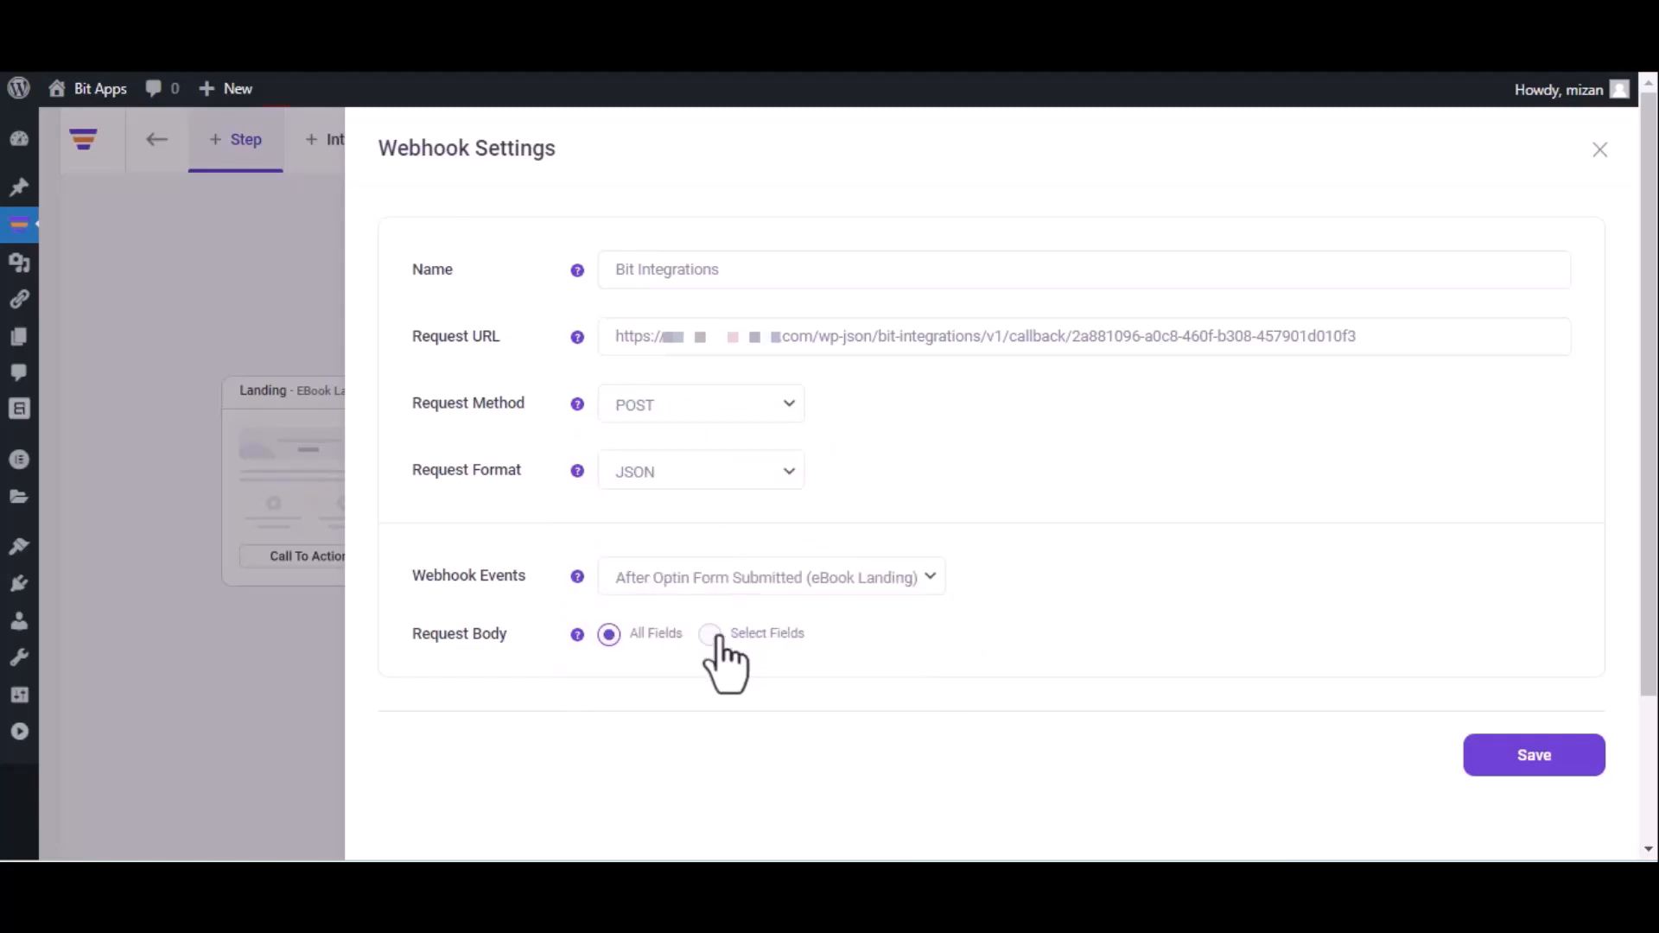
{"action": "left_click", "coordinate": [1531, 760]}
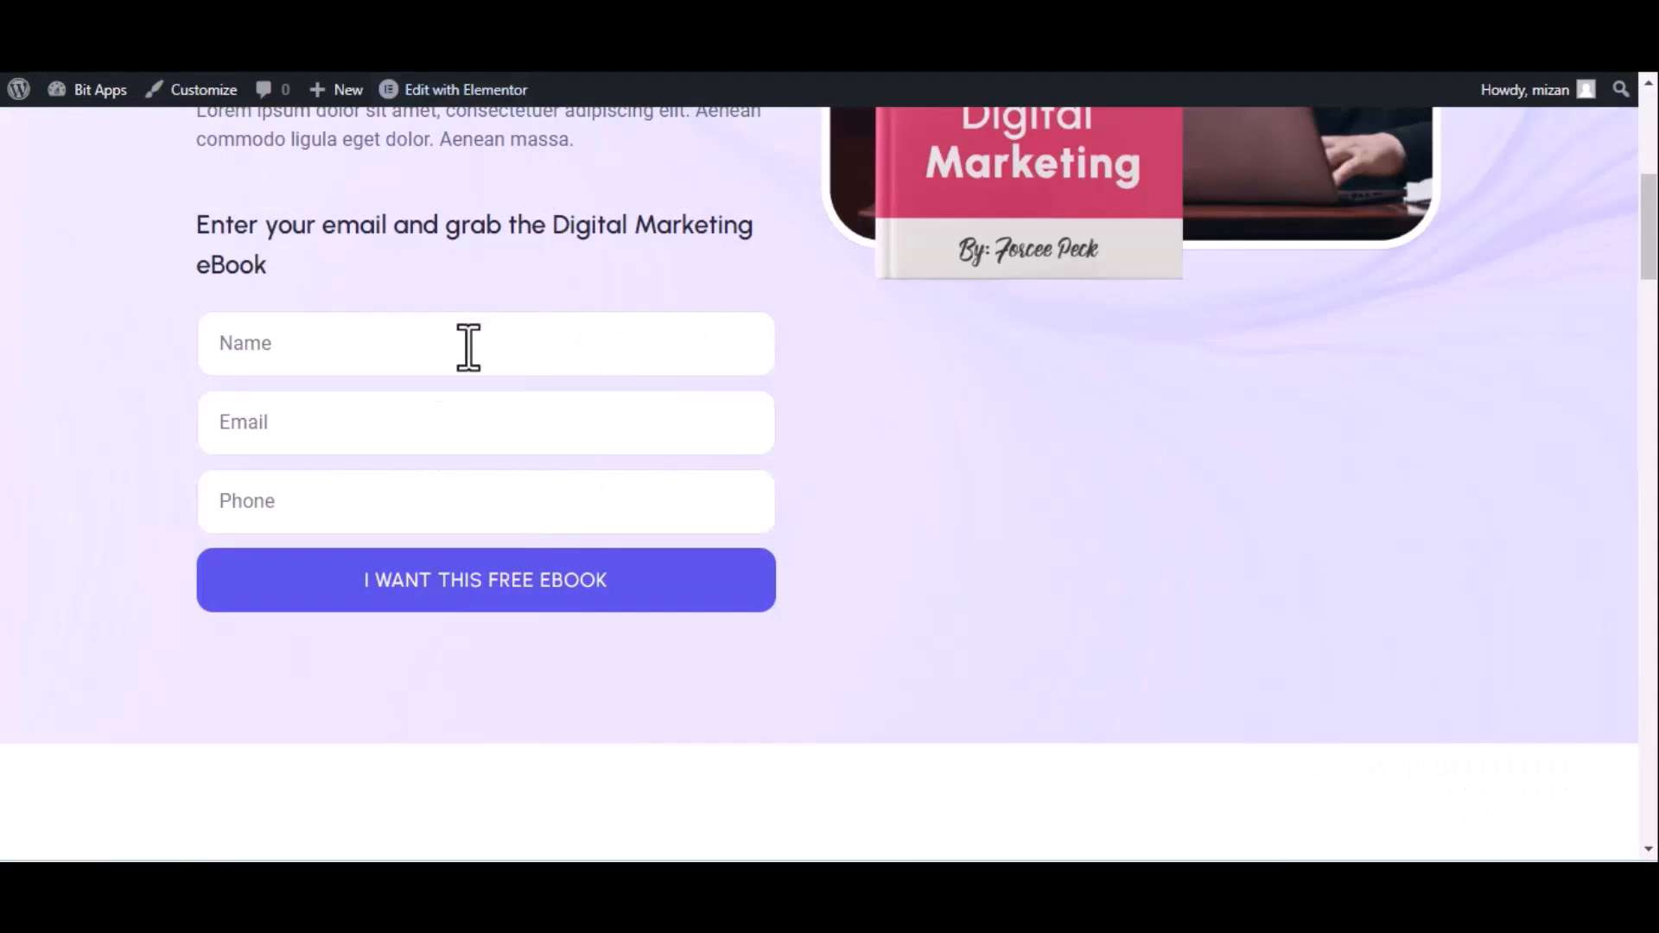
Submit the eBook opt-in form with name 'Bit Integrations', a test e-mail and phone number.
{"action": "left_click", "coordinate": [468, 346]}
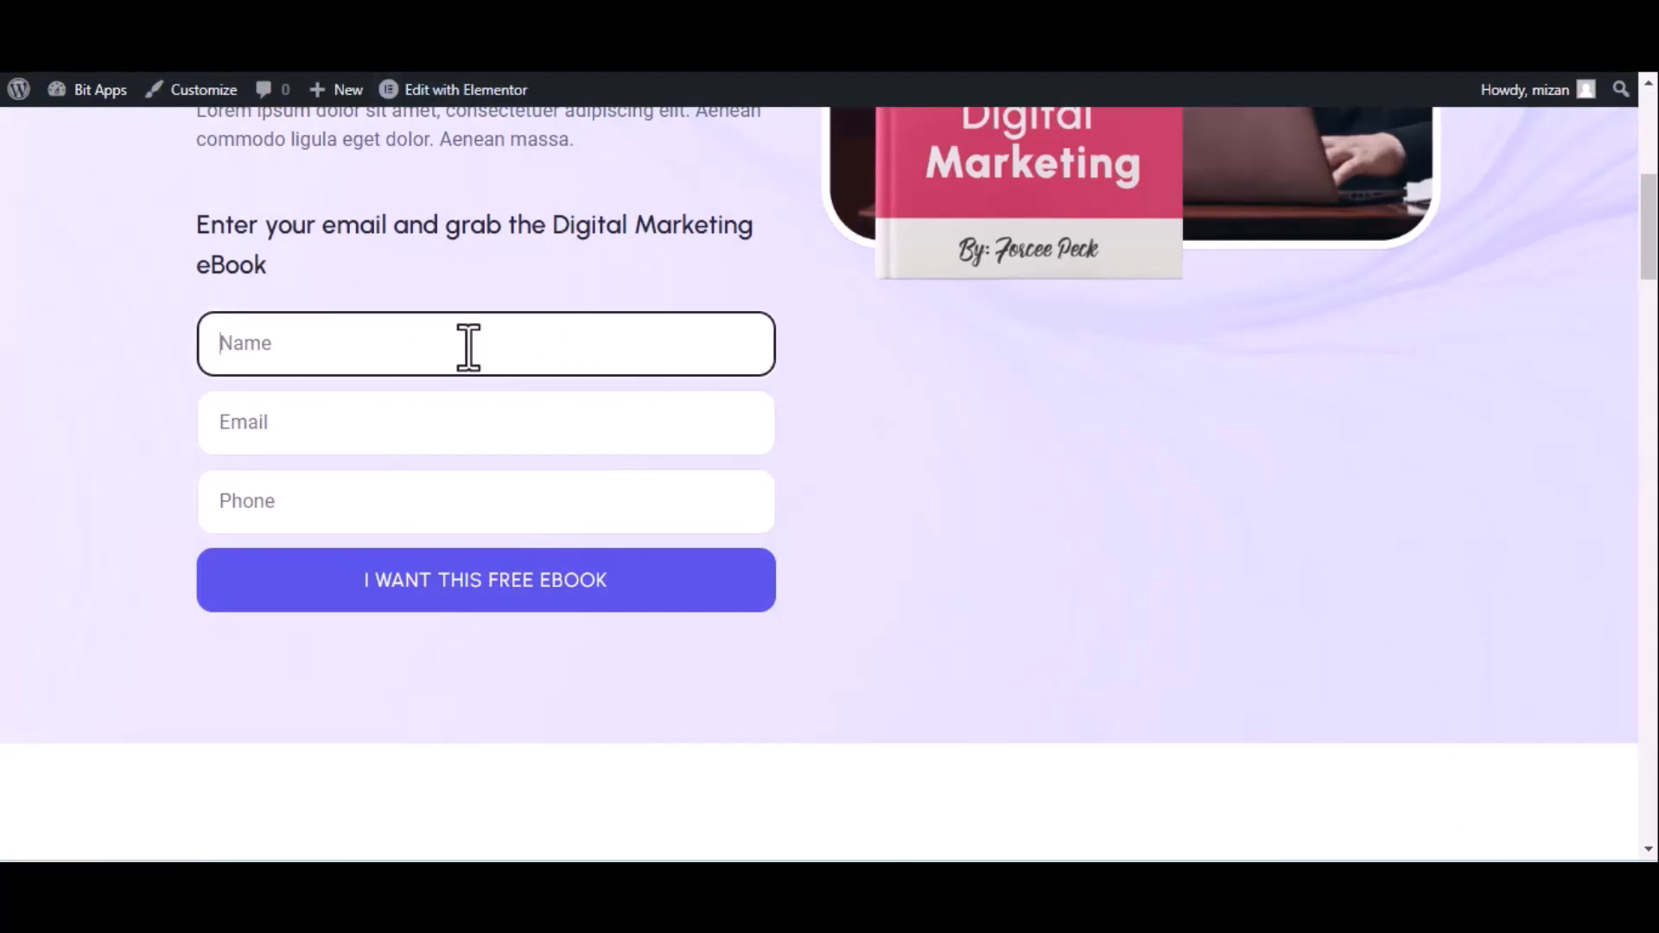
{"action": "type", "text": "Bit Integrations"}
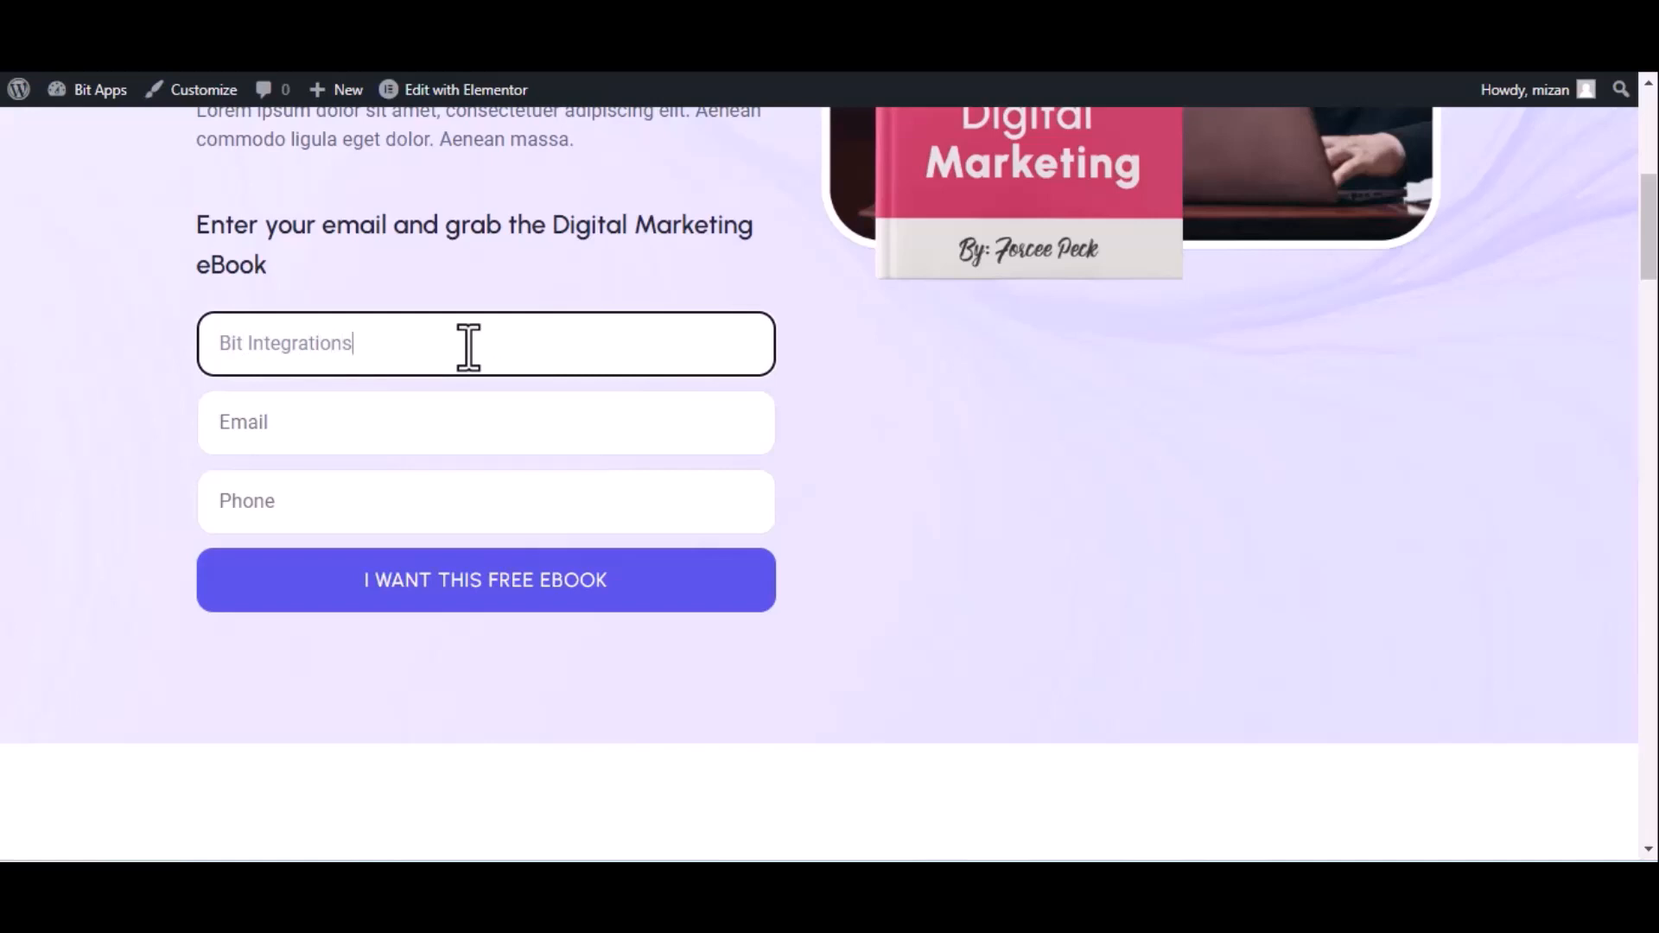
{"action": "left_click", "coordinate": [367, 441]}
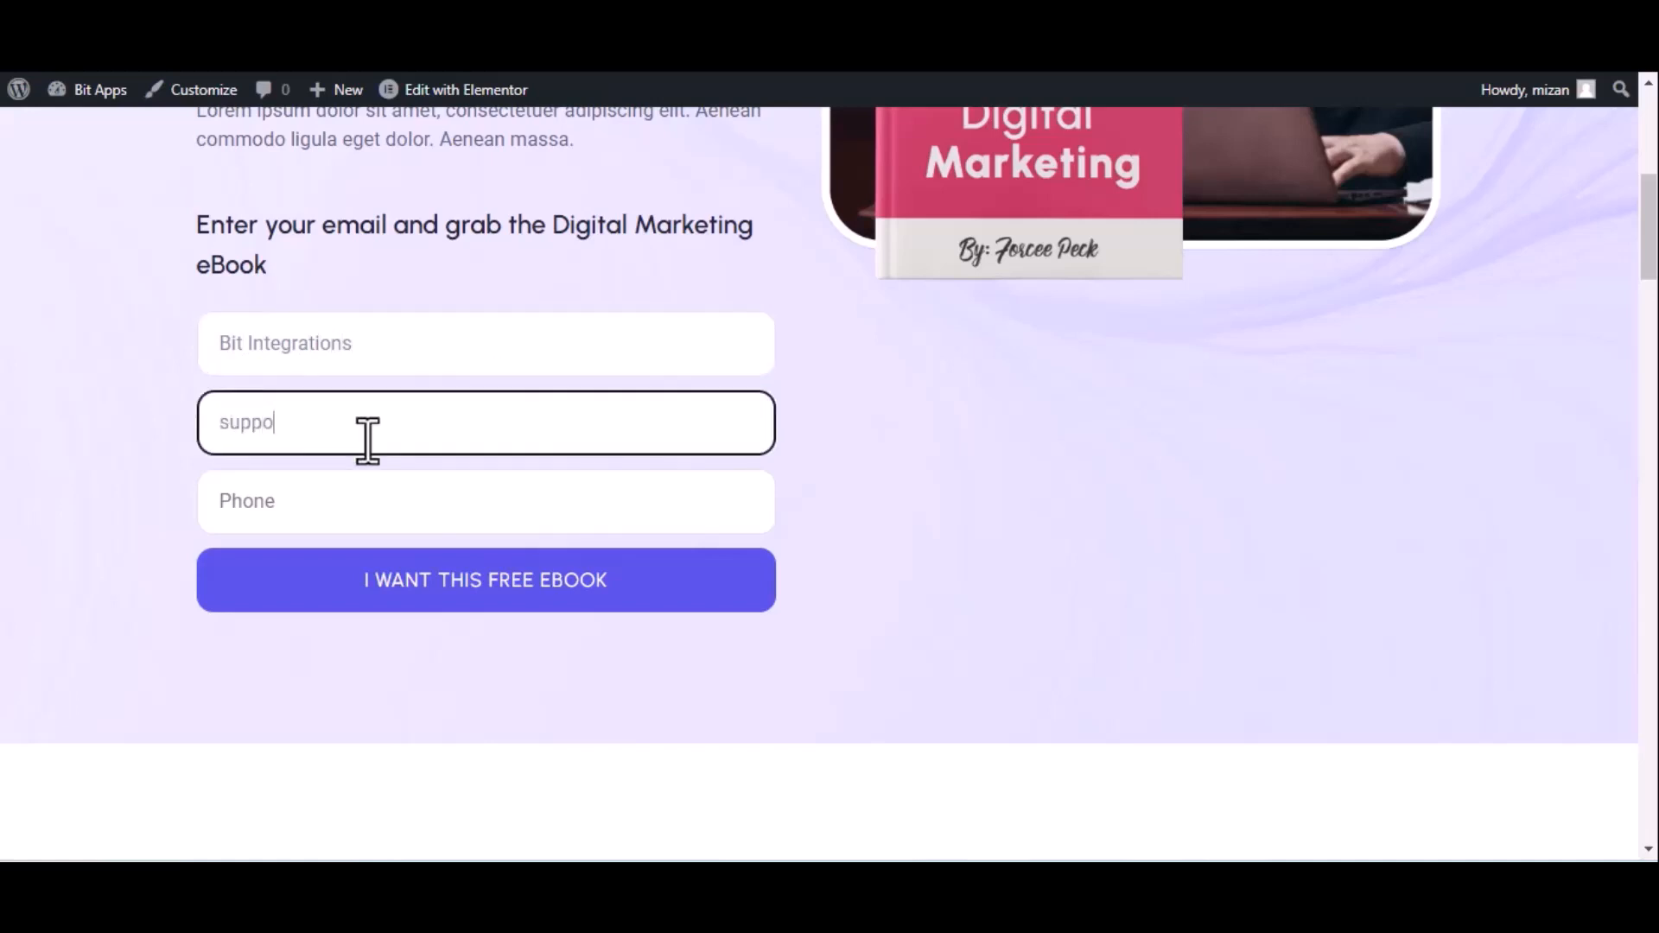
{"action": "left_click", "coordinate": [370, 502]}
{"action": "type", "text": "44455"}
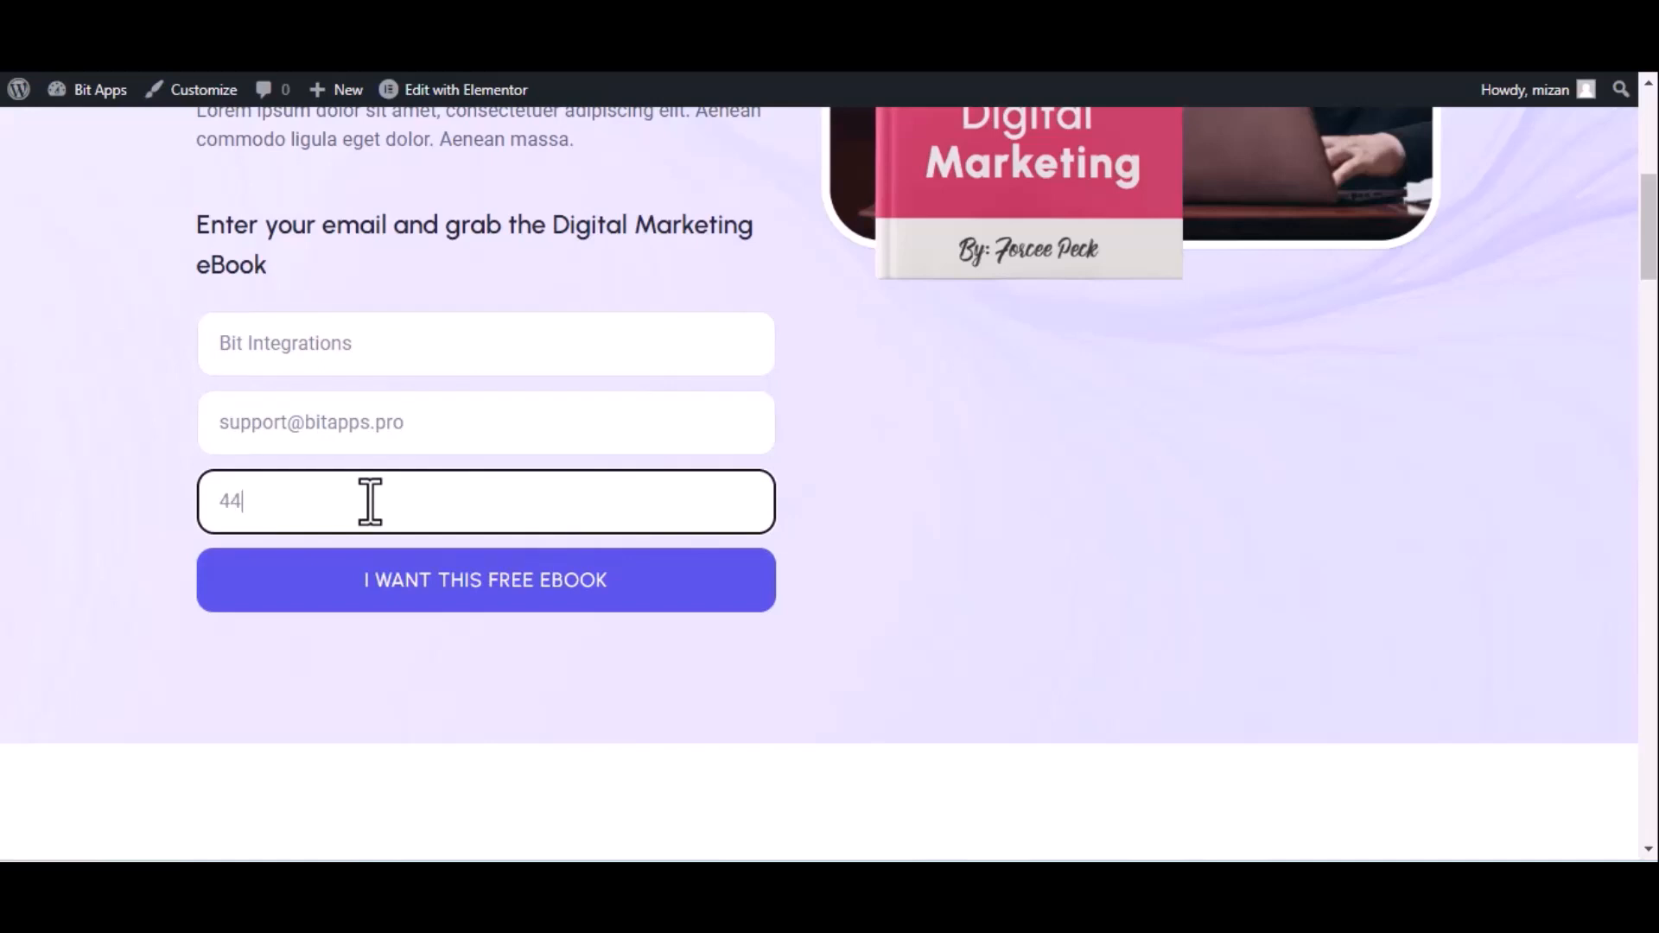
{"action": "type", "text": "5666"}
{"action": "left_click", "coordinate": [425, 584]}
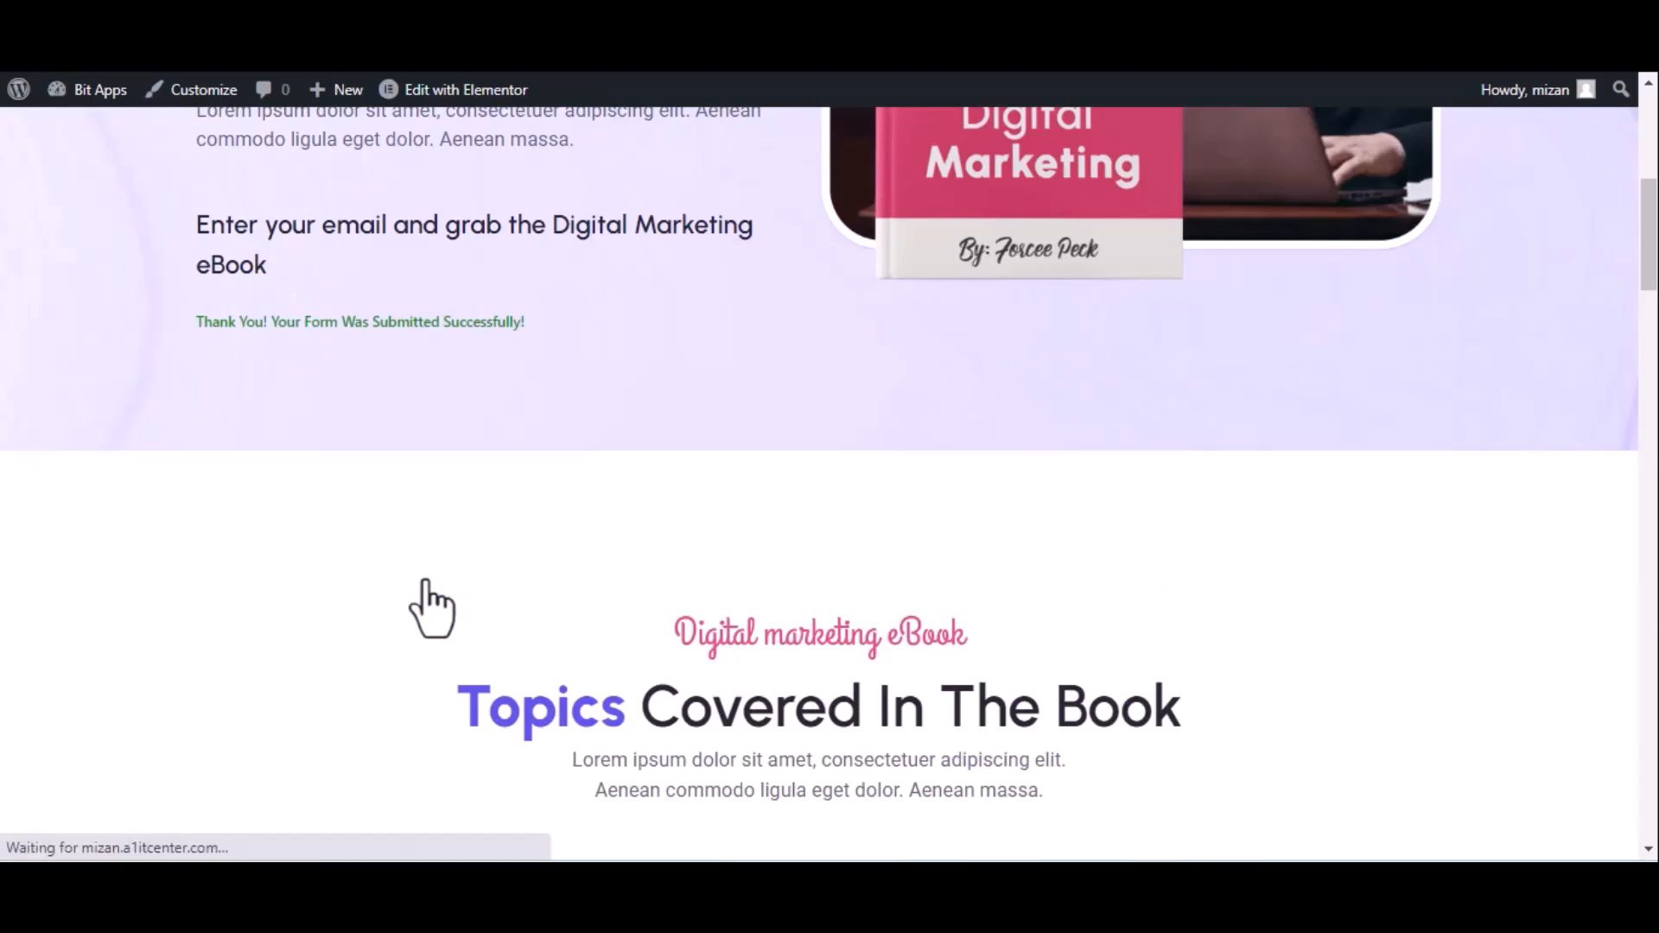
{"action": "left_click", "coordinate": [129, 35]}
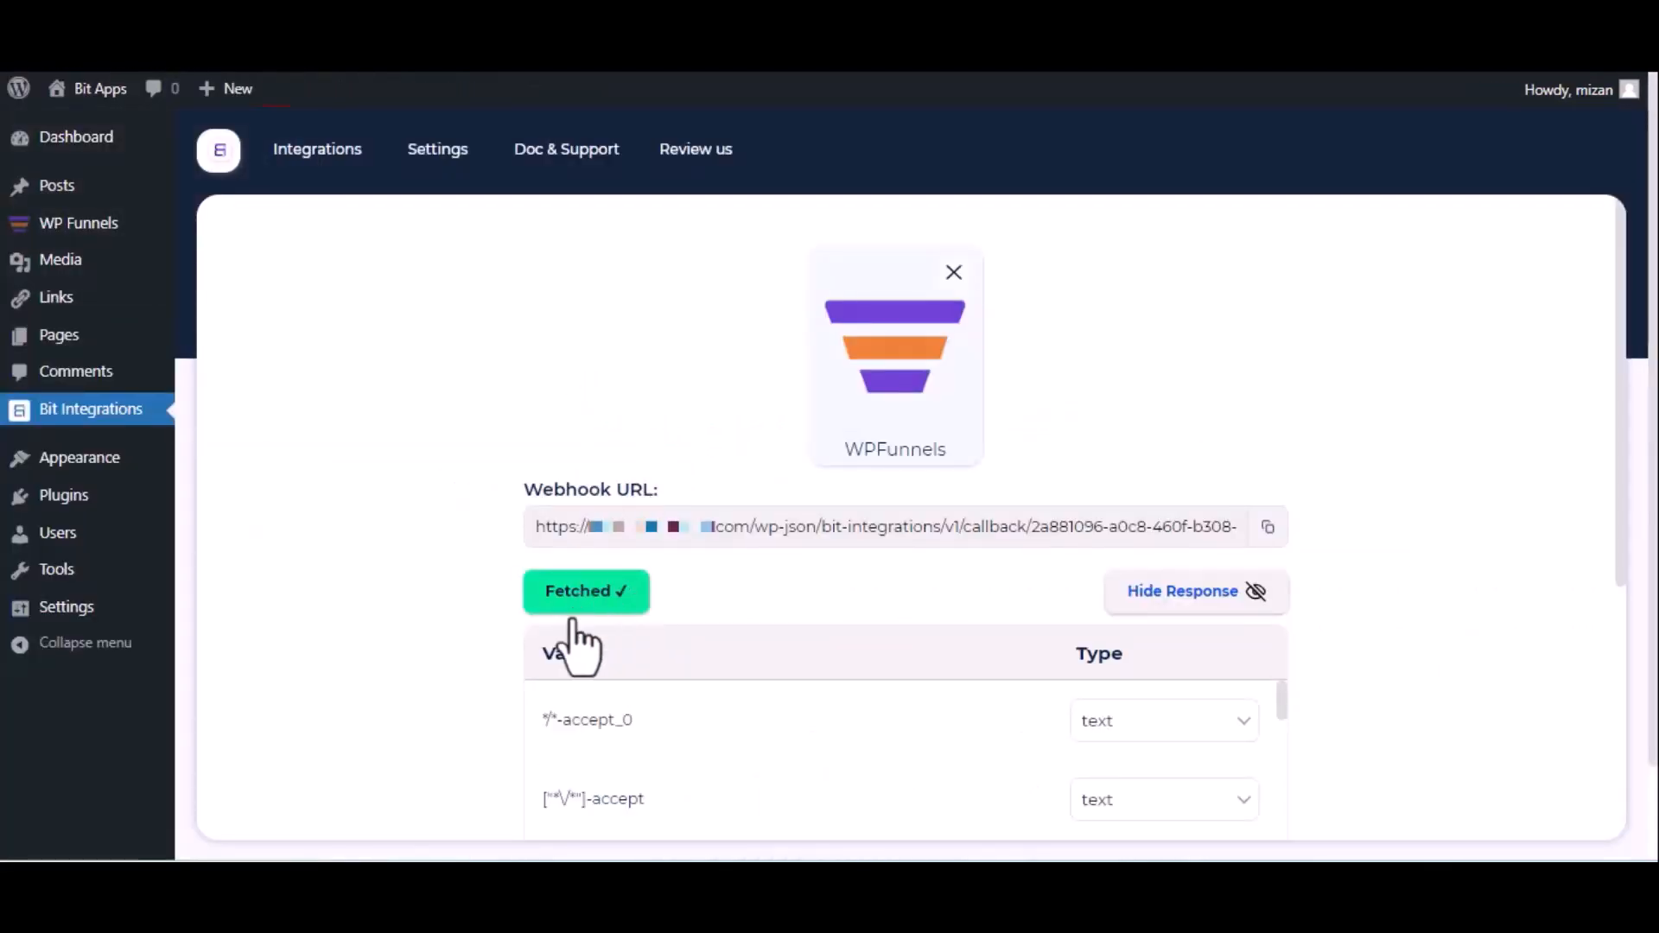
Set the action by searching 'nut' and choosing NutshellCRM.
{"action": "scroll", "coordinate": [588, 630], "scroll_direction": "down", "scroll_amount": 2}
{"action": "scroll", "coordinate": [588, 631], "scroll_direction": "down", "scroll_amount": 2}
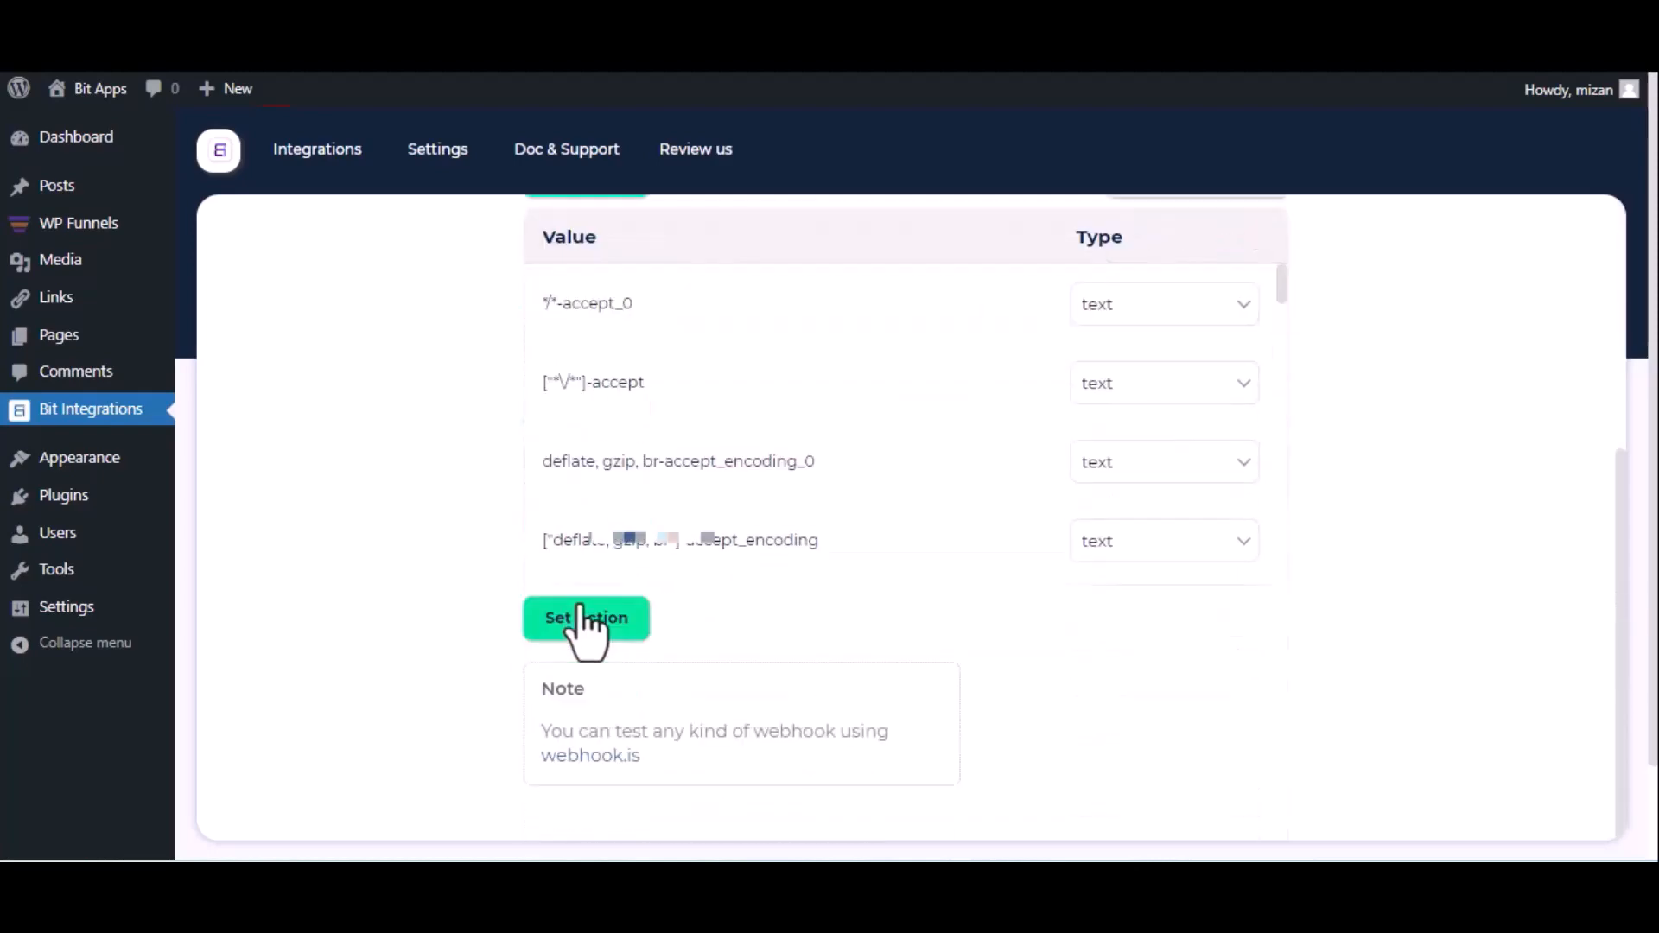
{"action": "left_click", "coordinate": [588, 619]}
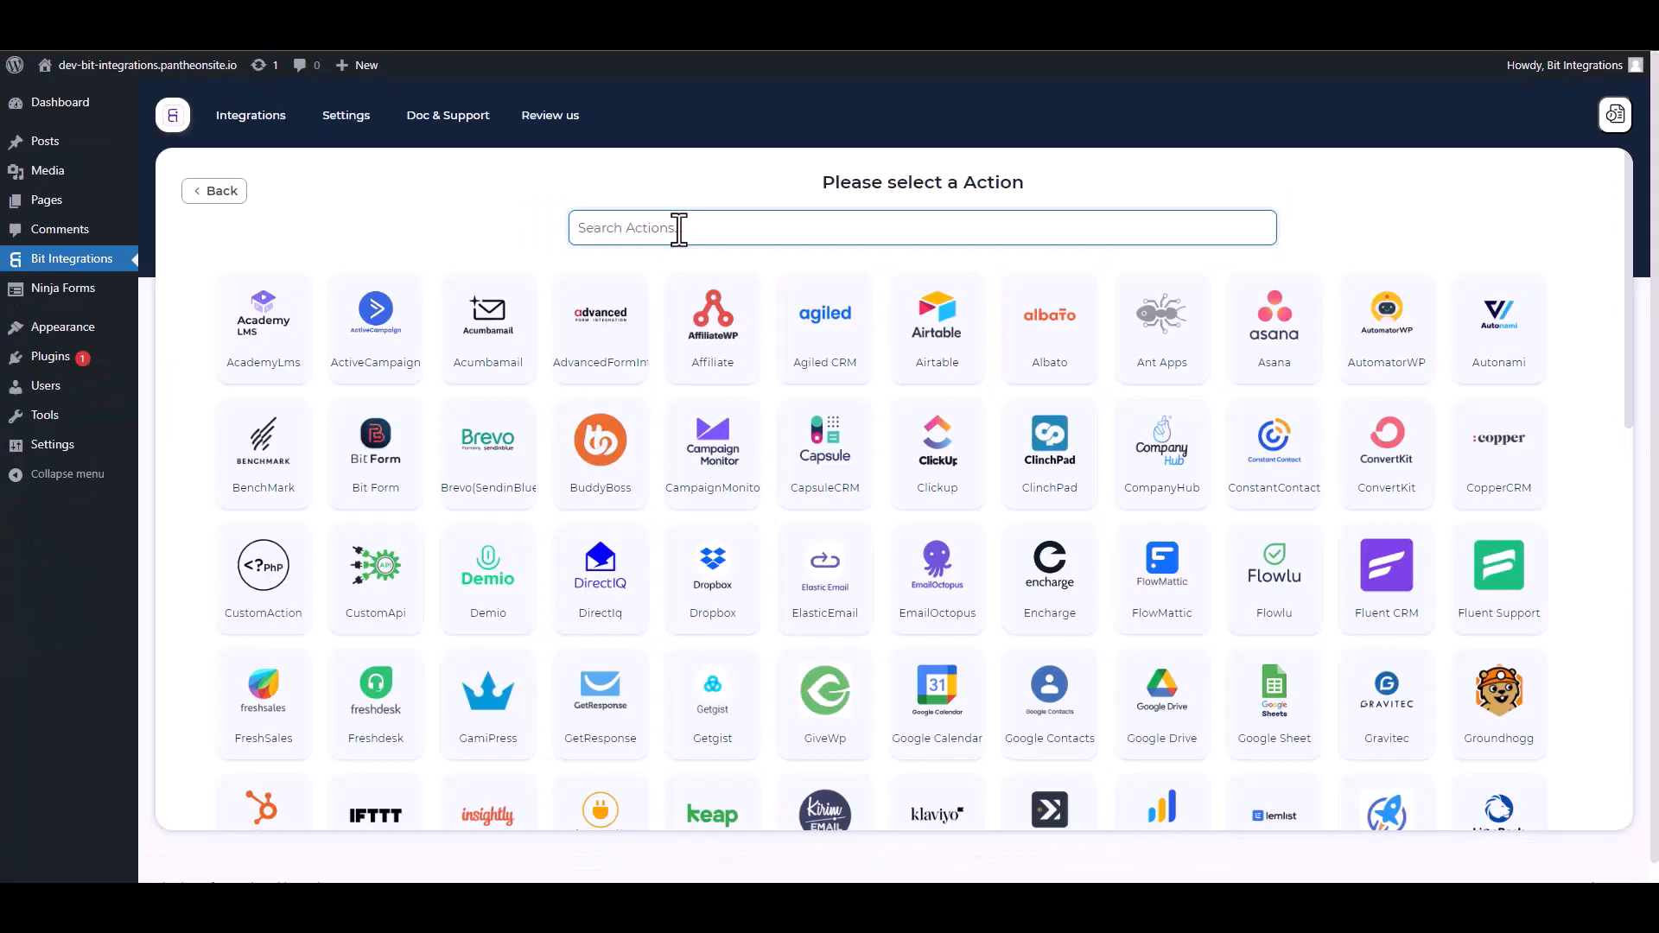
{"action": "type", "text": "n"}
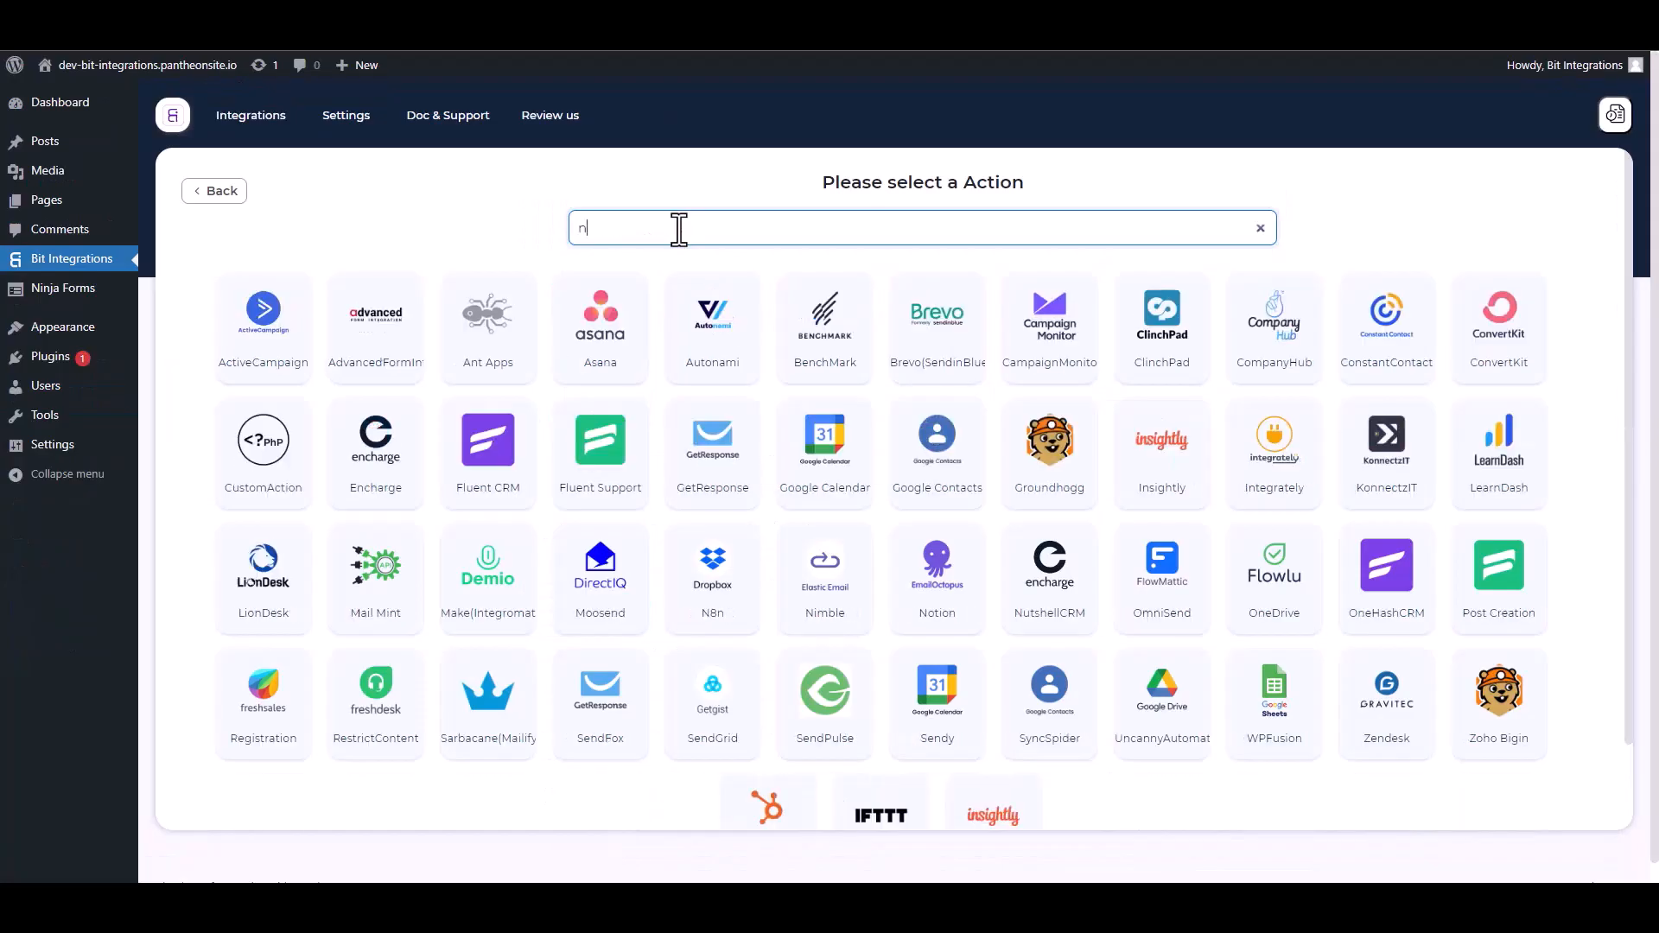
{"action": "type", "text": "ut"}
{"action": "left_click", "coordinate": [890, 347]}
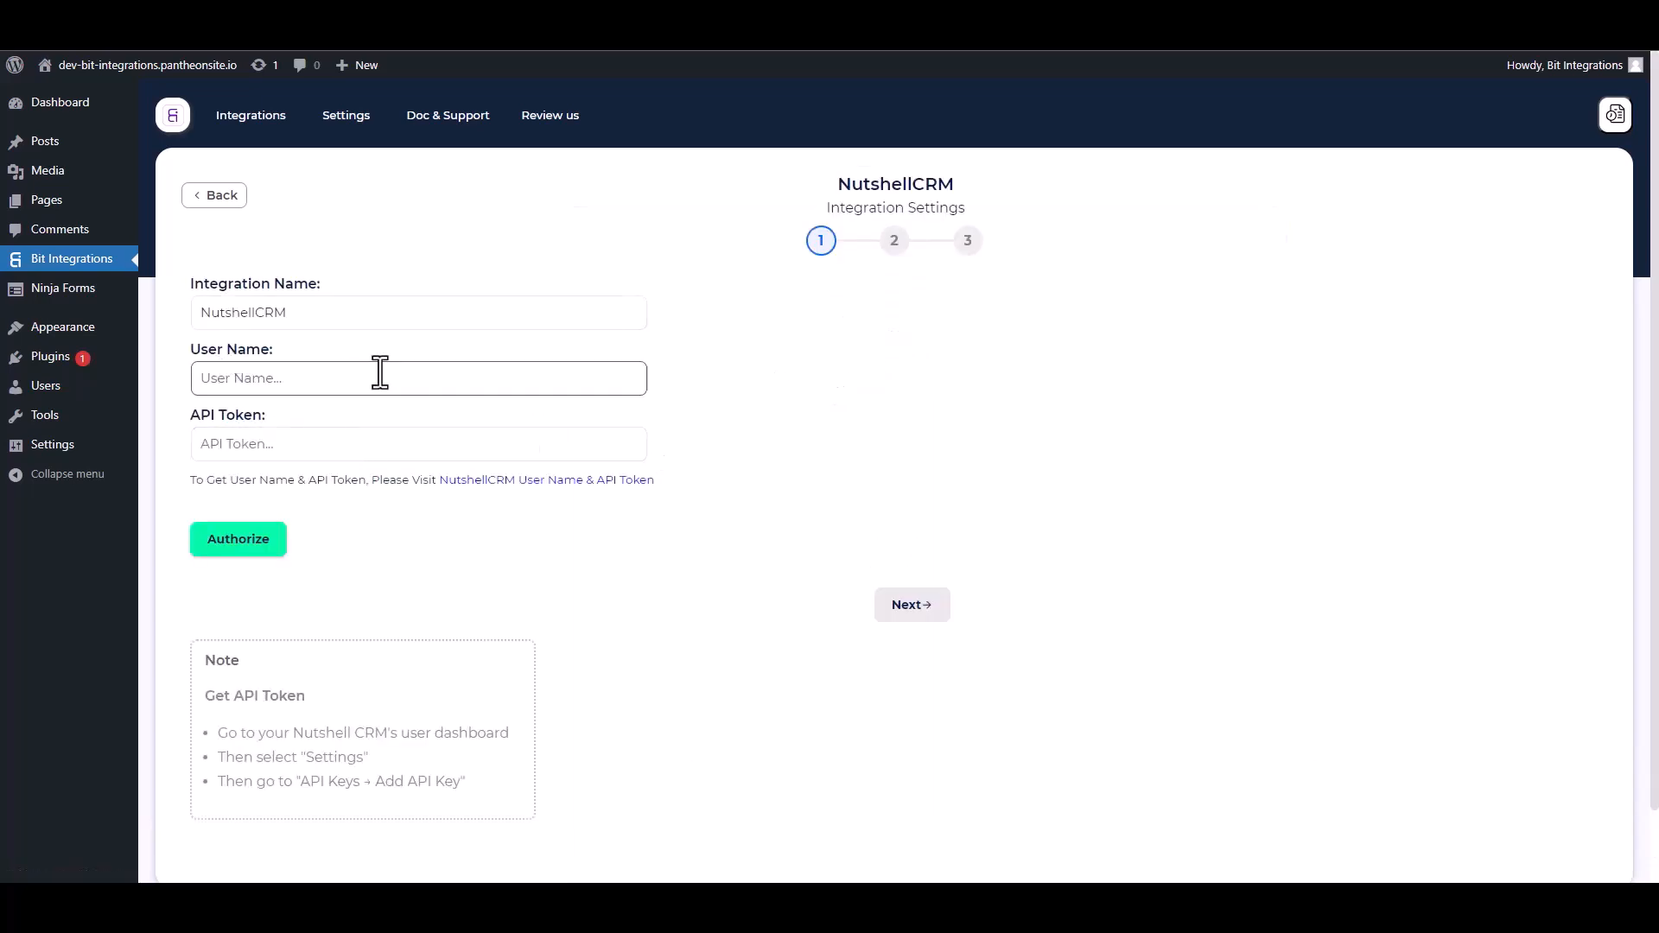
Create a Nutshell API key named 'Bit Integrations' with API + user impersonation permission.
{"action": "left_click", "coordinate": [553, 483]}
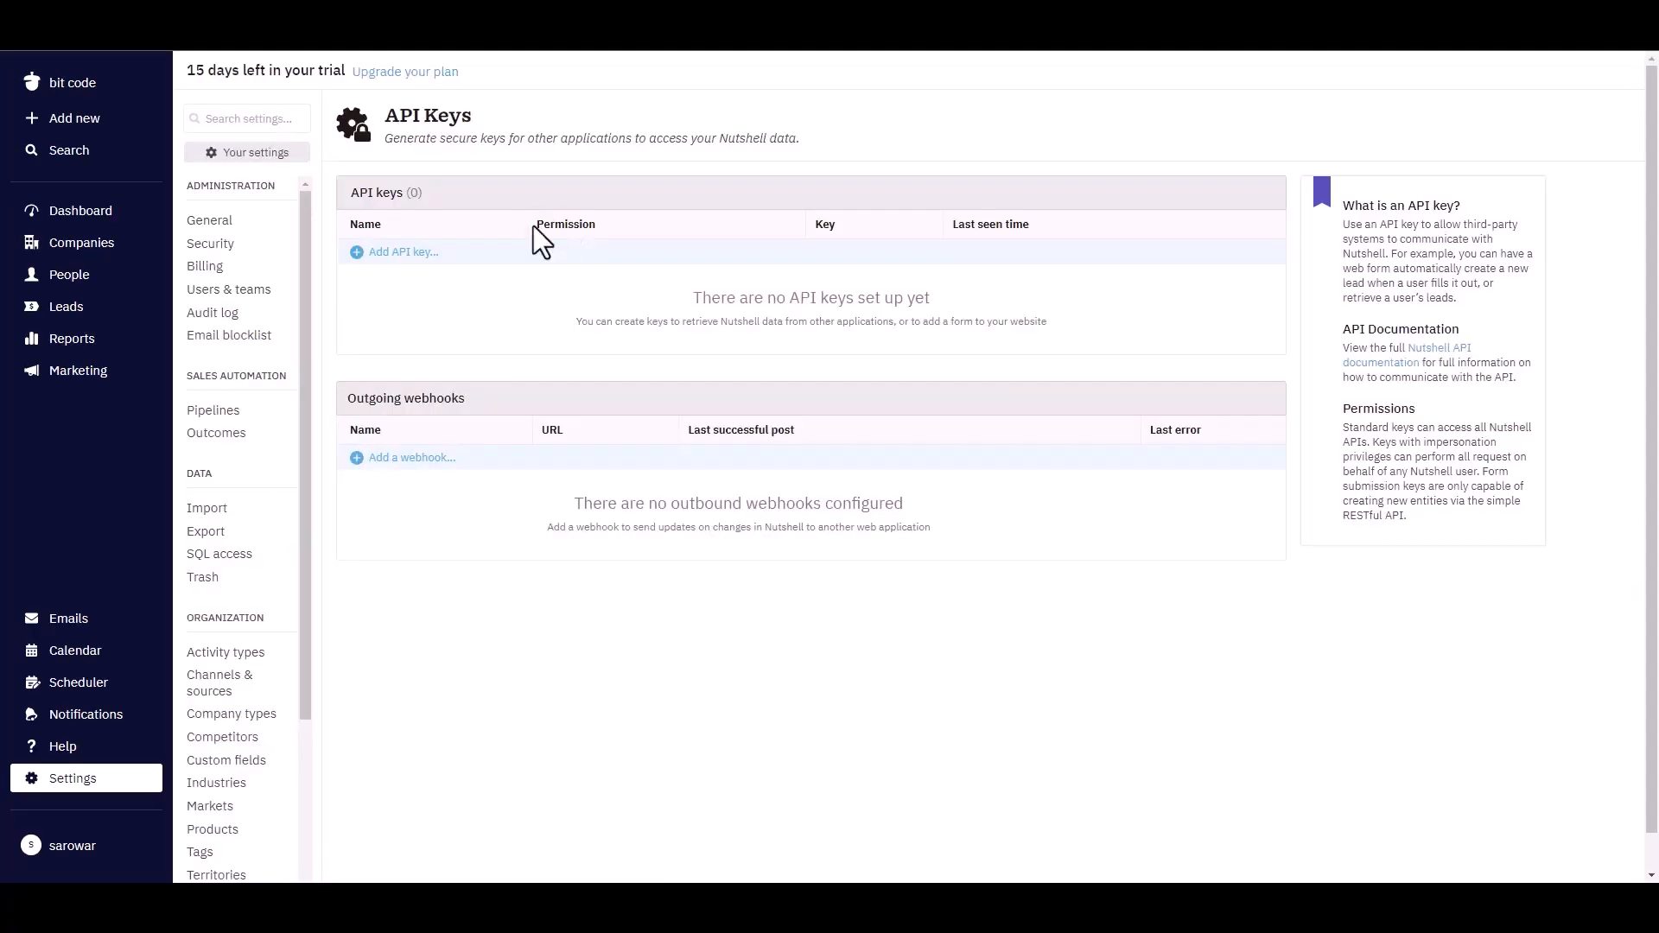
{"action": "left_click", "coordinate": [433, 258]}
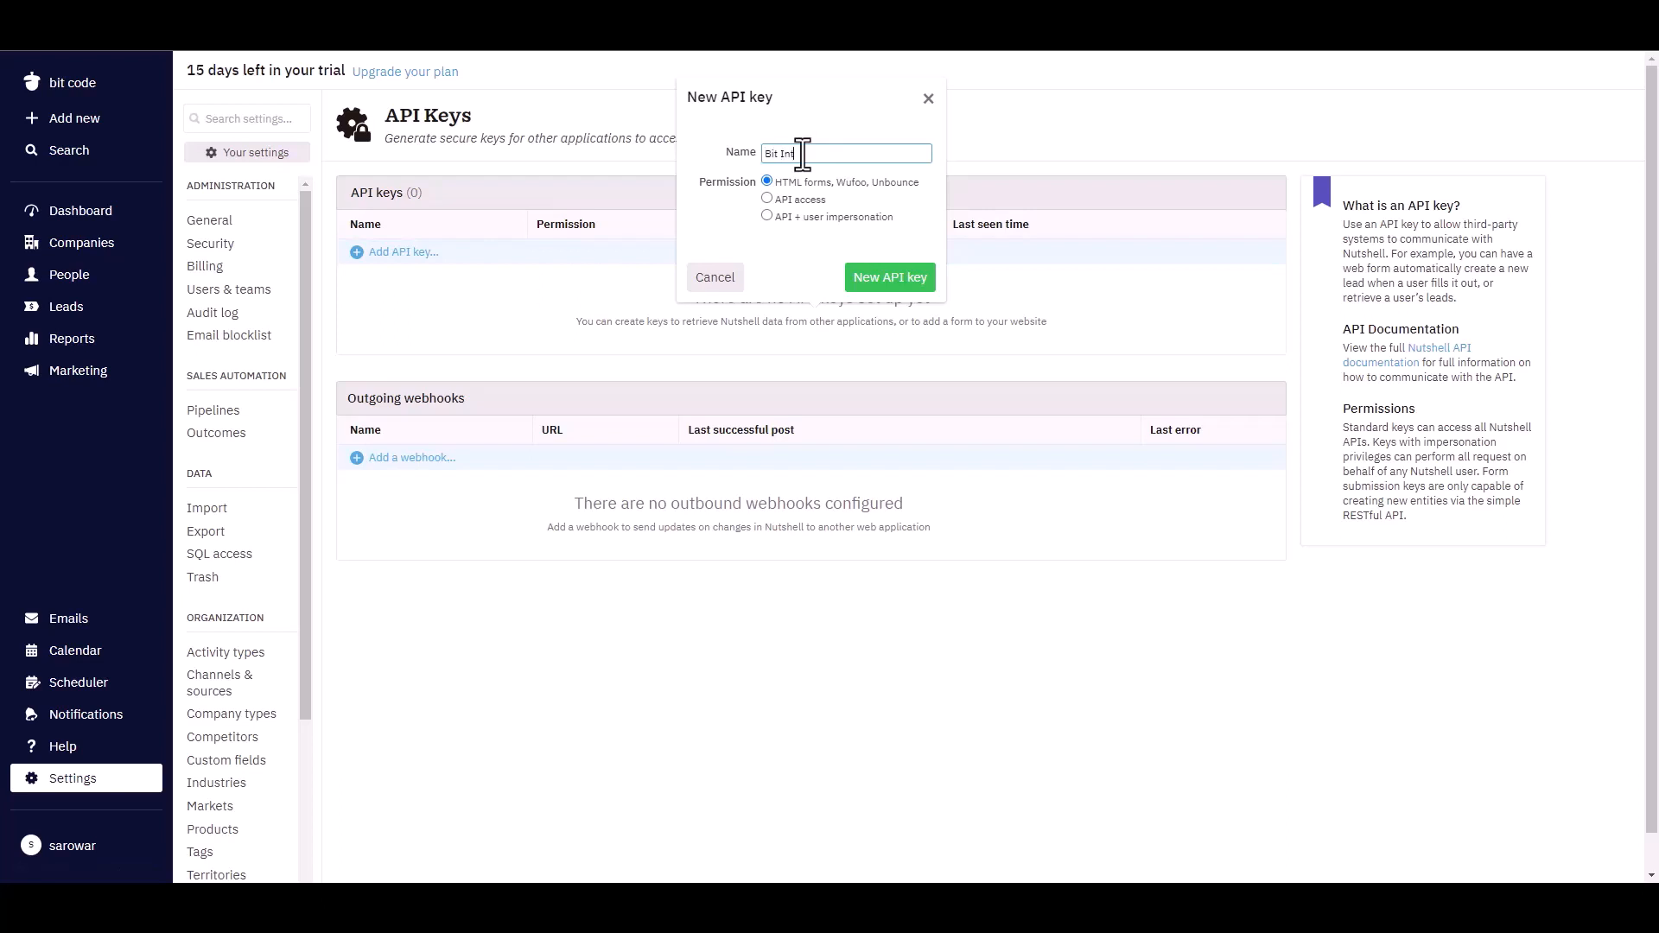
{"action": "type", "text": "Bit Integrations"}
{"action": "left_click", "coordinate": [767, 216]}
{"action": "left_click", "coordinate": [860, 276]}
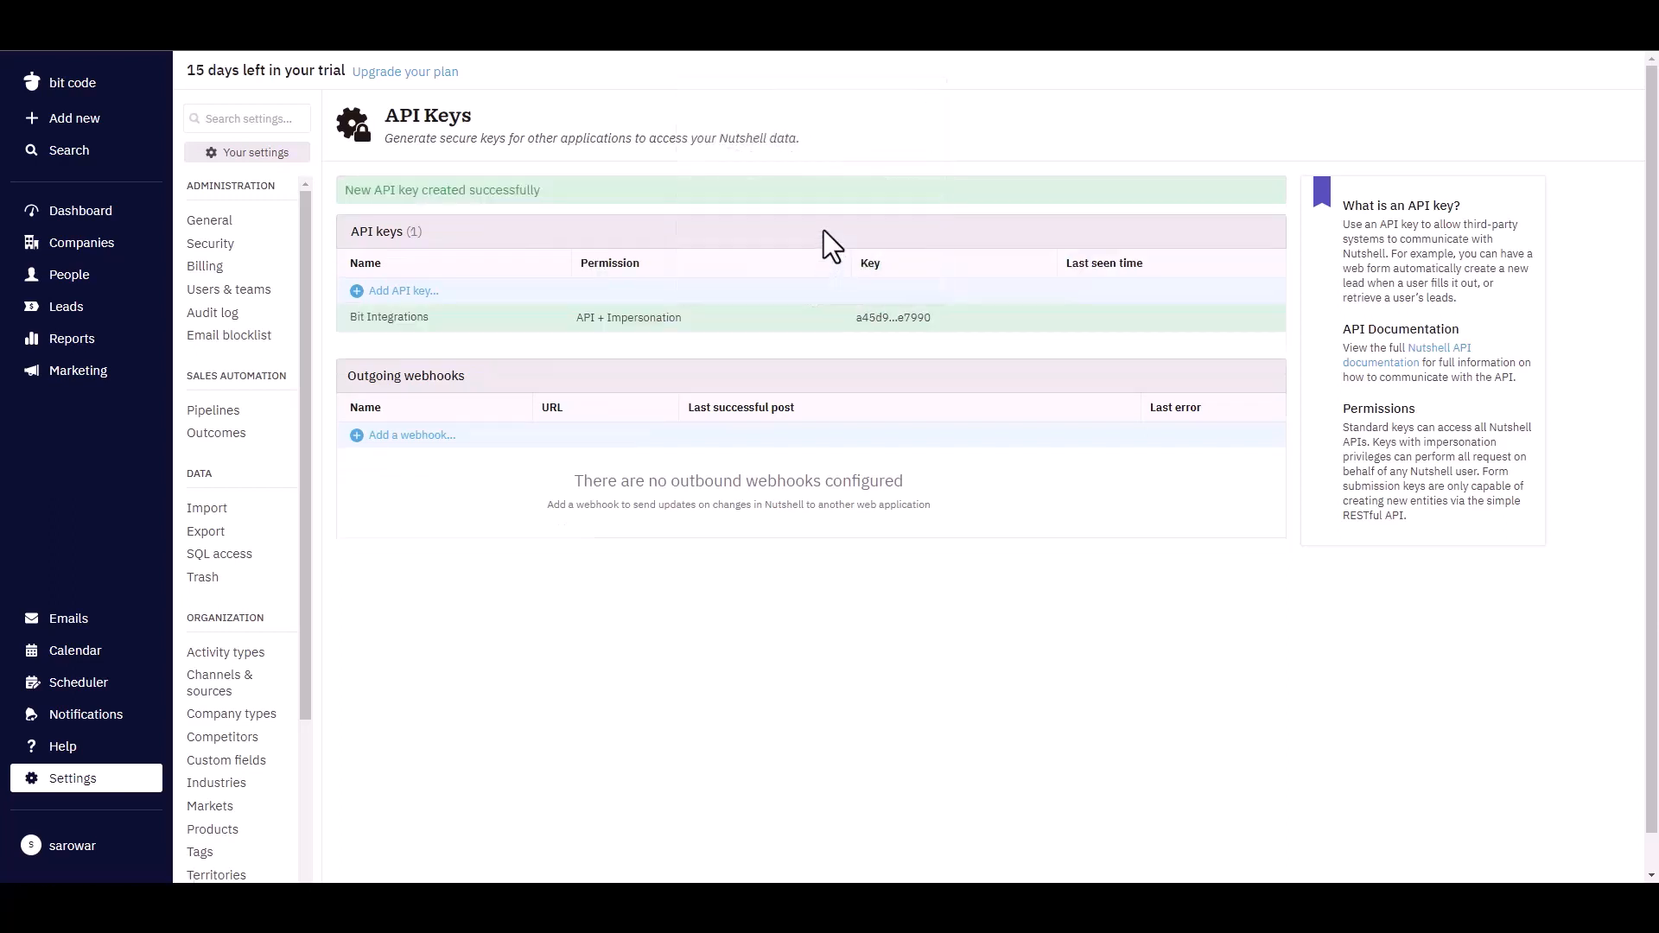
Copy the new API key and paste it into the API Token field.
{"action": "left_click", "coordinate": [861, 320]}
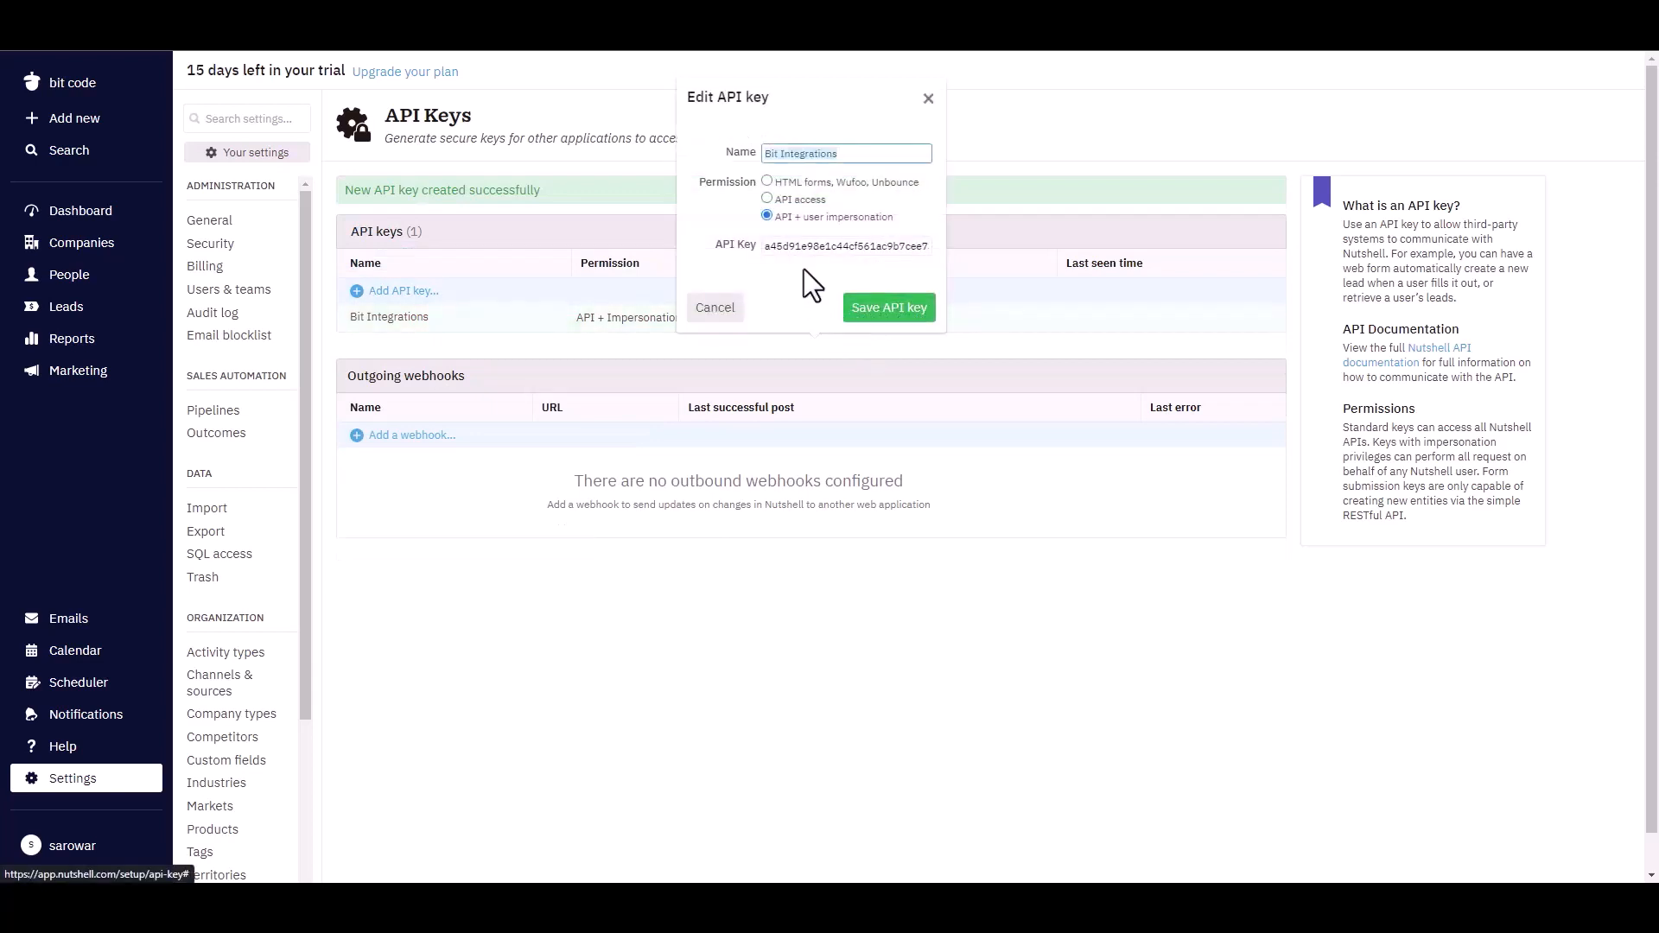
{"action": "left_click", "coordinate": [807, 247]}
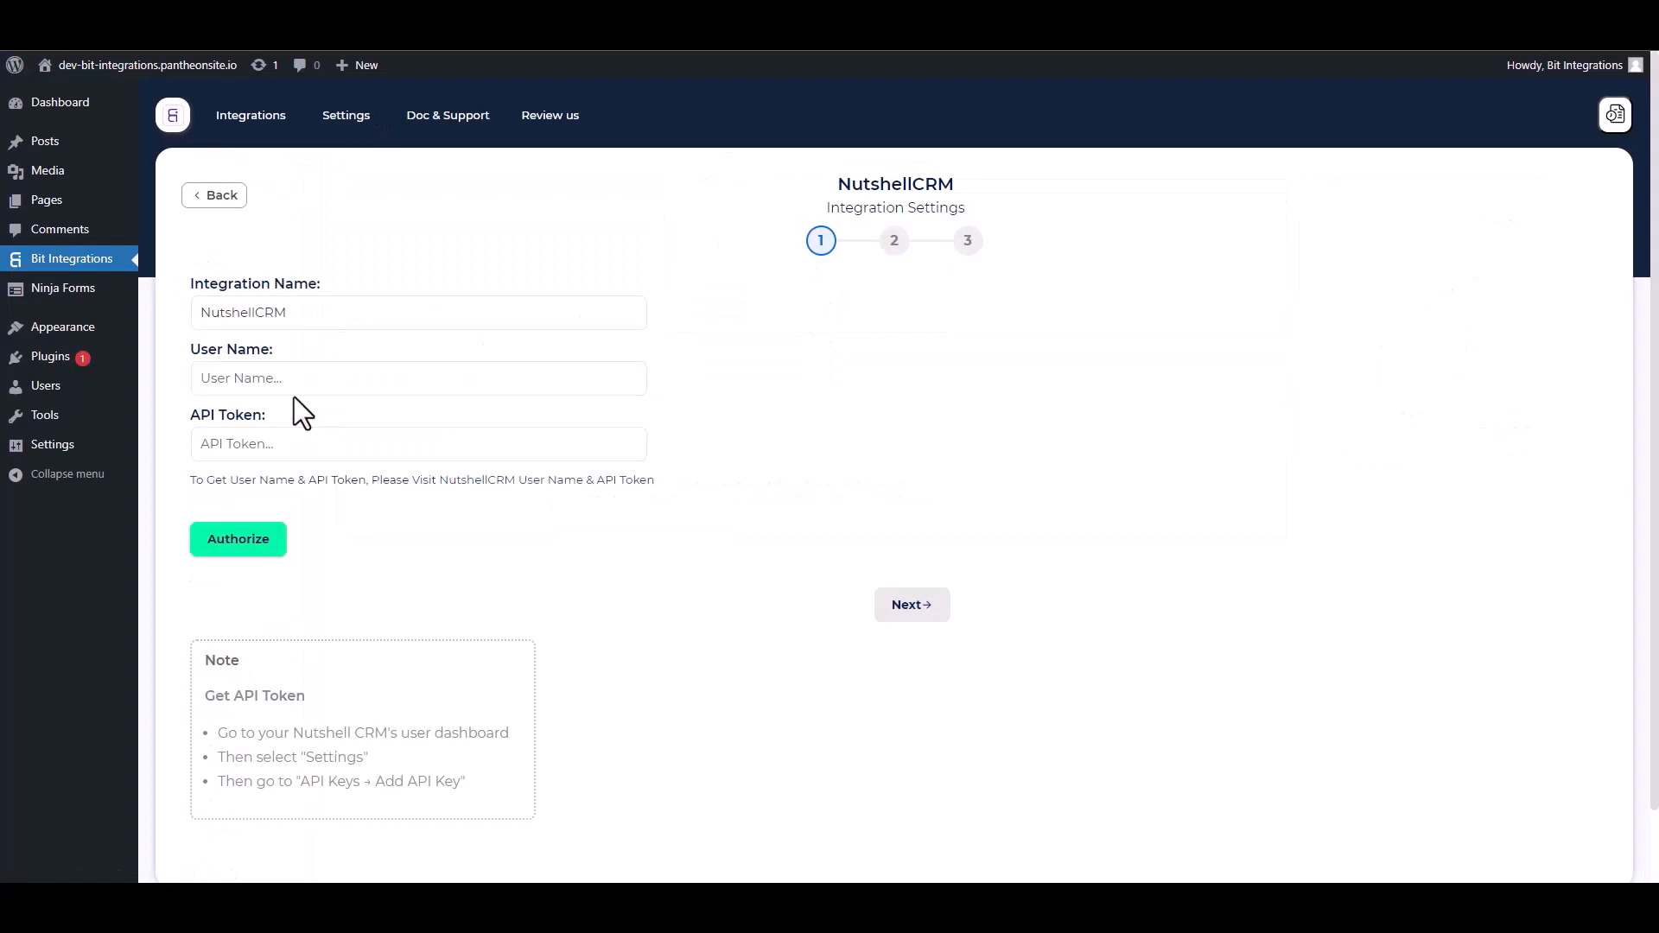
{"action": "left_click", "coordinate": [277, 444]}
{"action": "key", "text": "ctrl+v"}
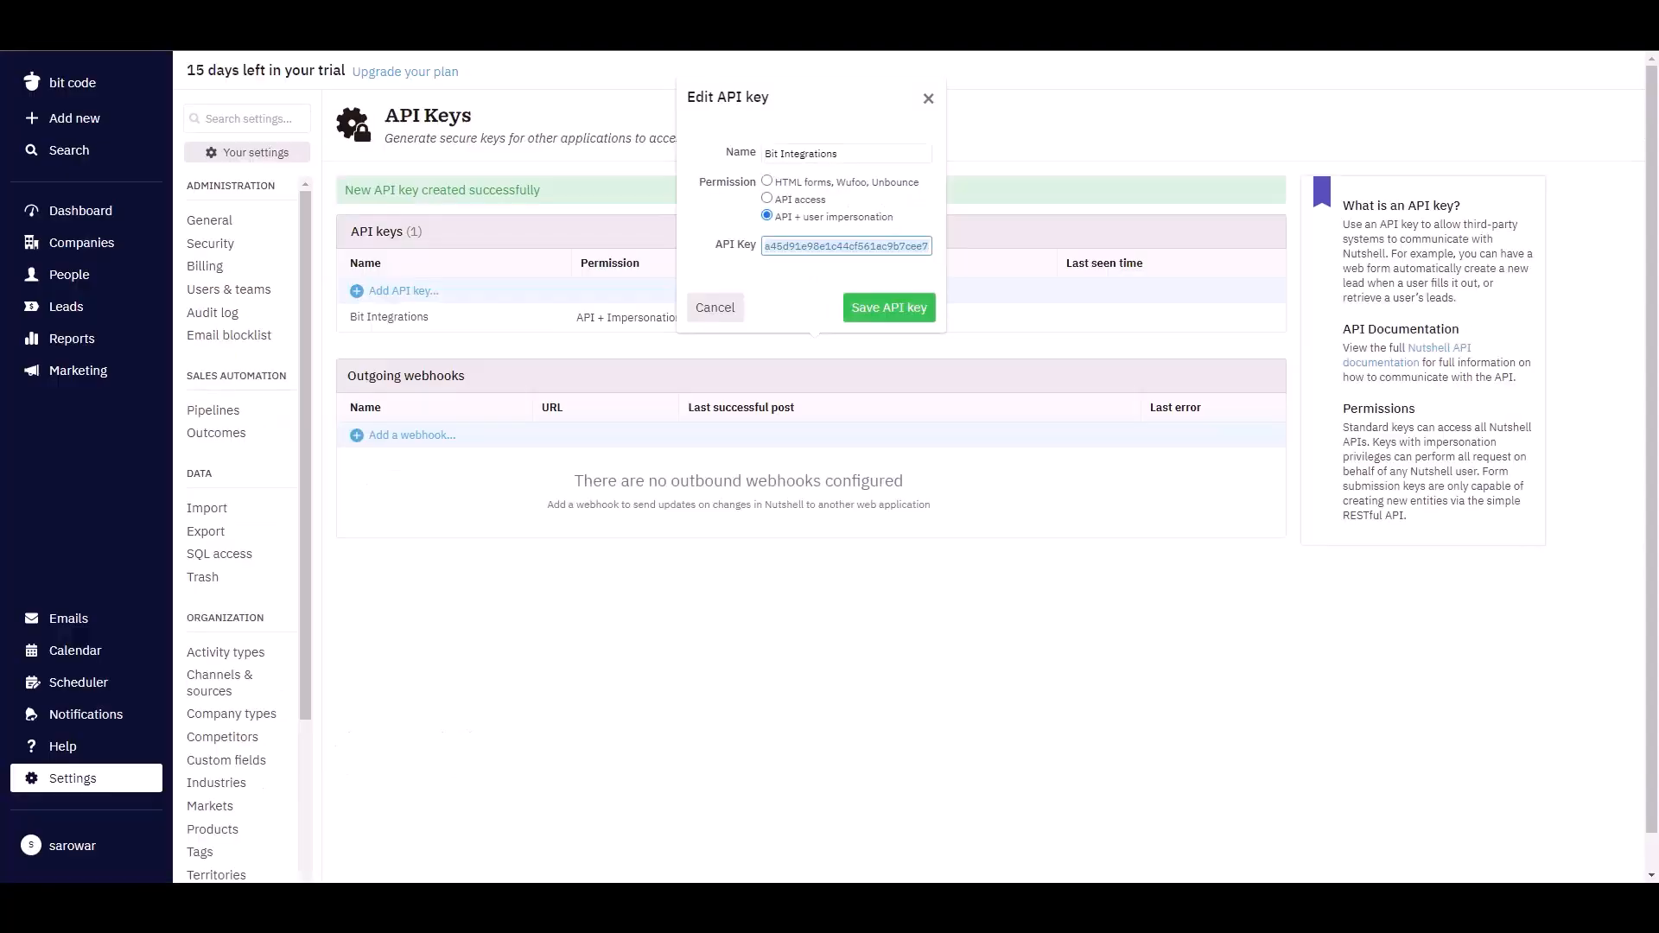
Close the API key editor and copy the admin user's email from Users & teams.
{"action": "left_click", "coordinate": [480, 652]}
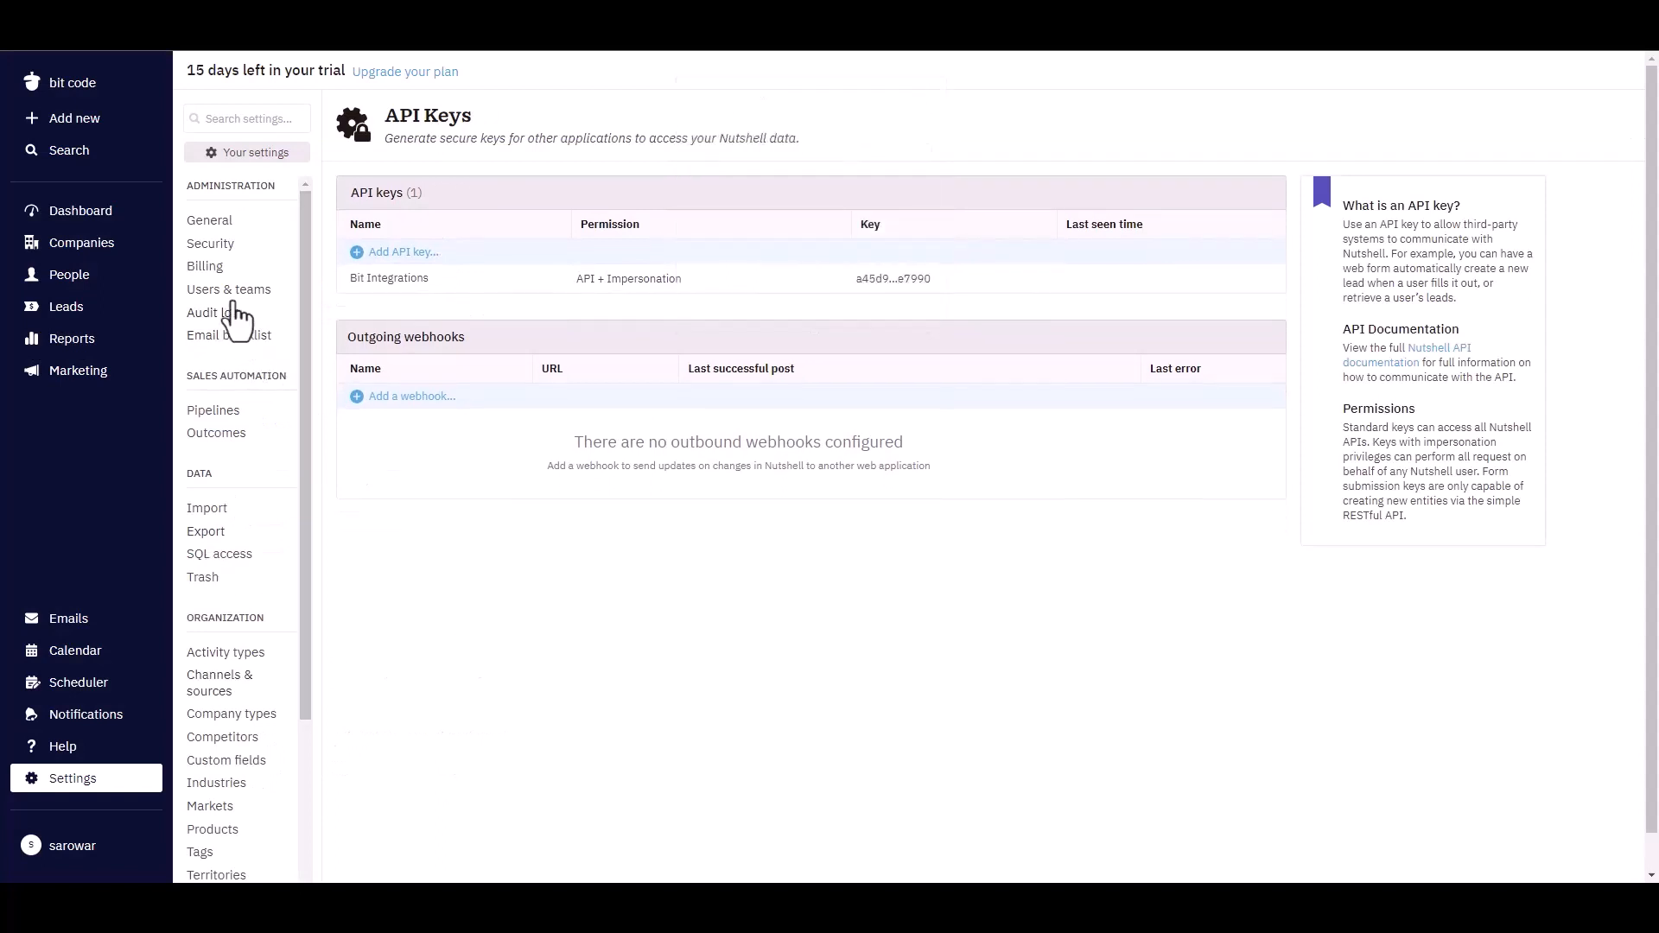
{"action": "left_click", "coordinate": [231, 292]}
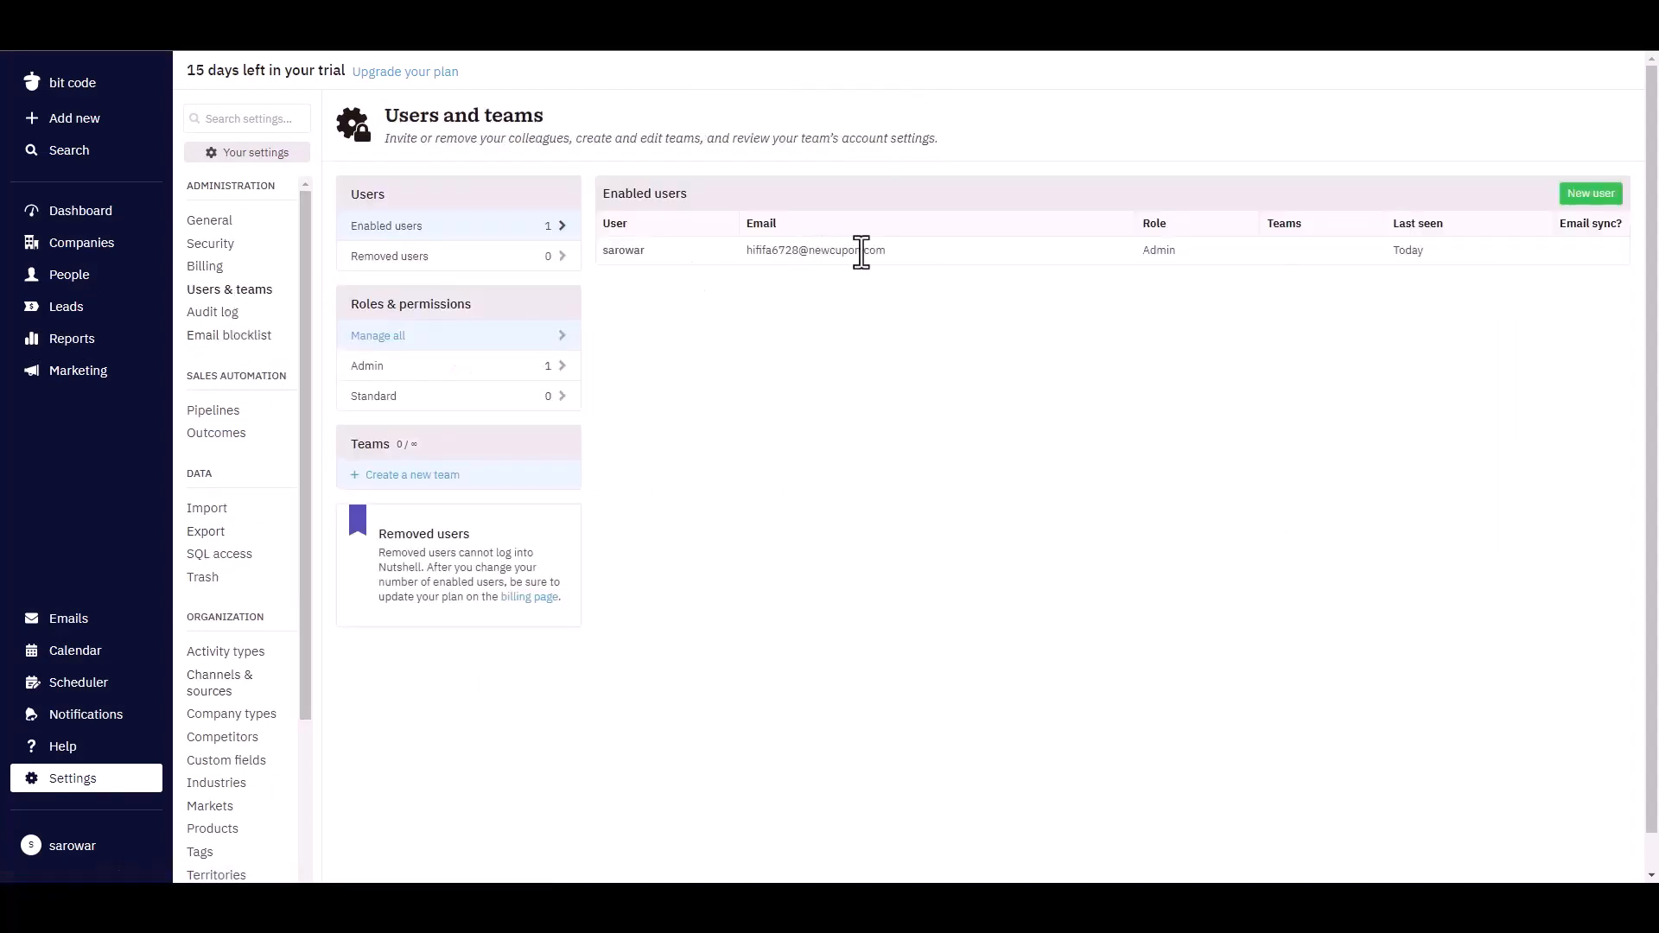
{"action": "left_click_drag", "start_coordinate": [899, 251], "coordinate": [752, 258]}
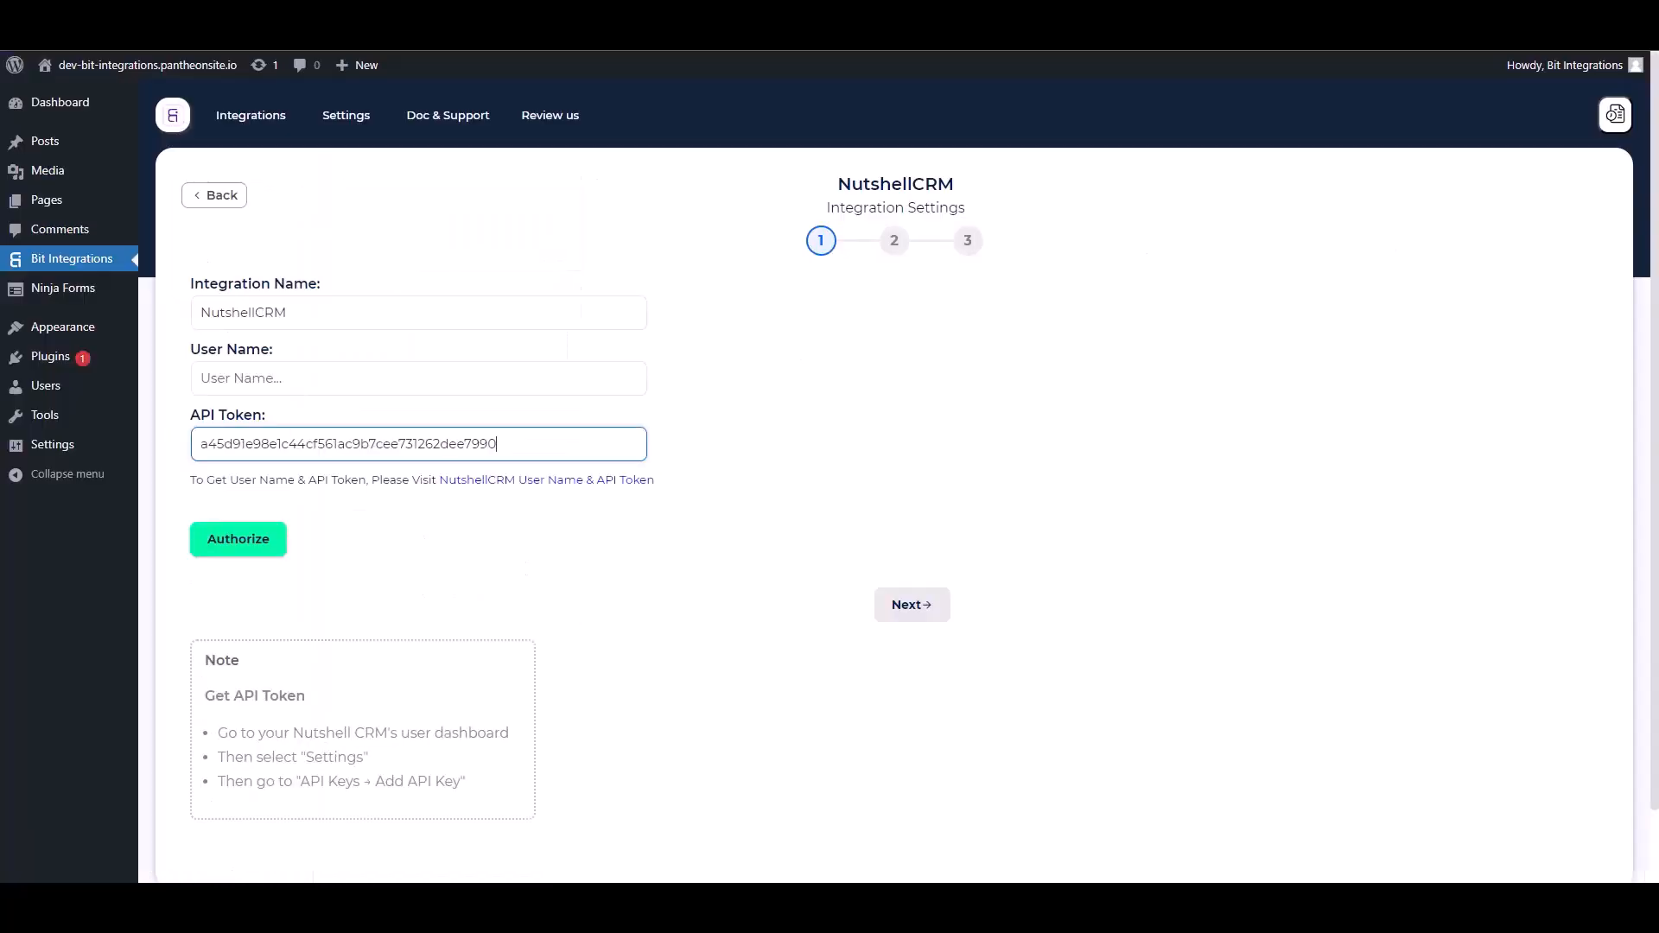
Paste the copied Nutshell login email into User Name and authorize the connection.
{"action": "left_click", "coordinate": [308, 378]}
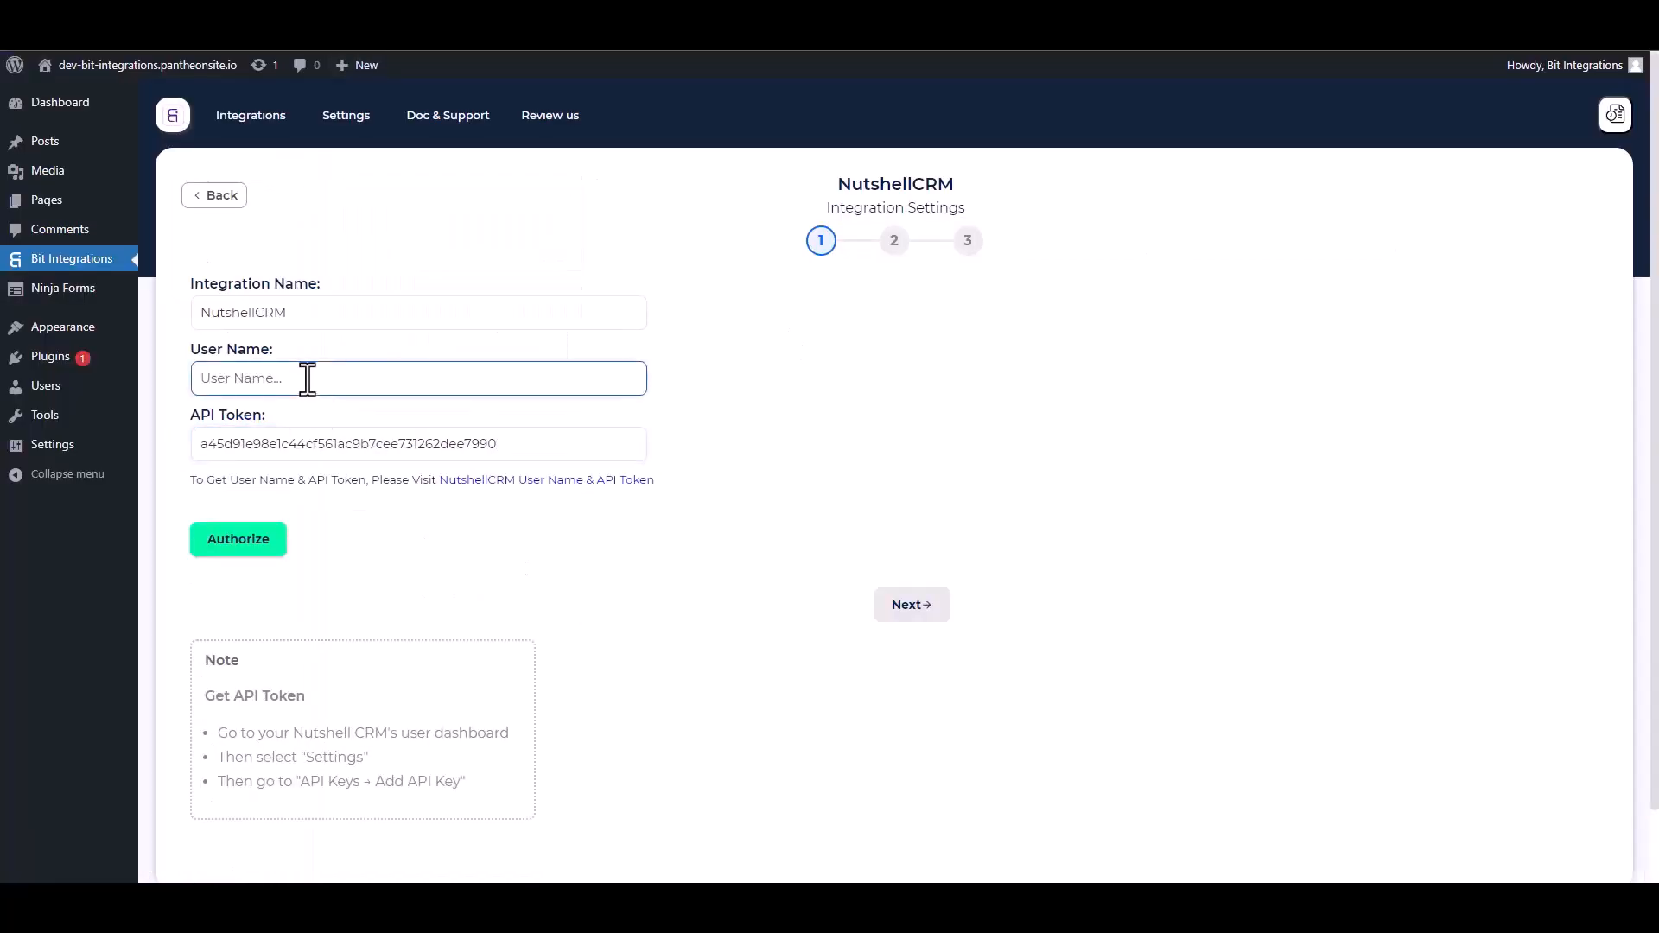
{"action": "key", "text": "ctrl+v"}
{"action": "left_click", "coordinate": [237, 548]}
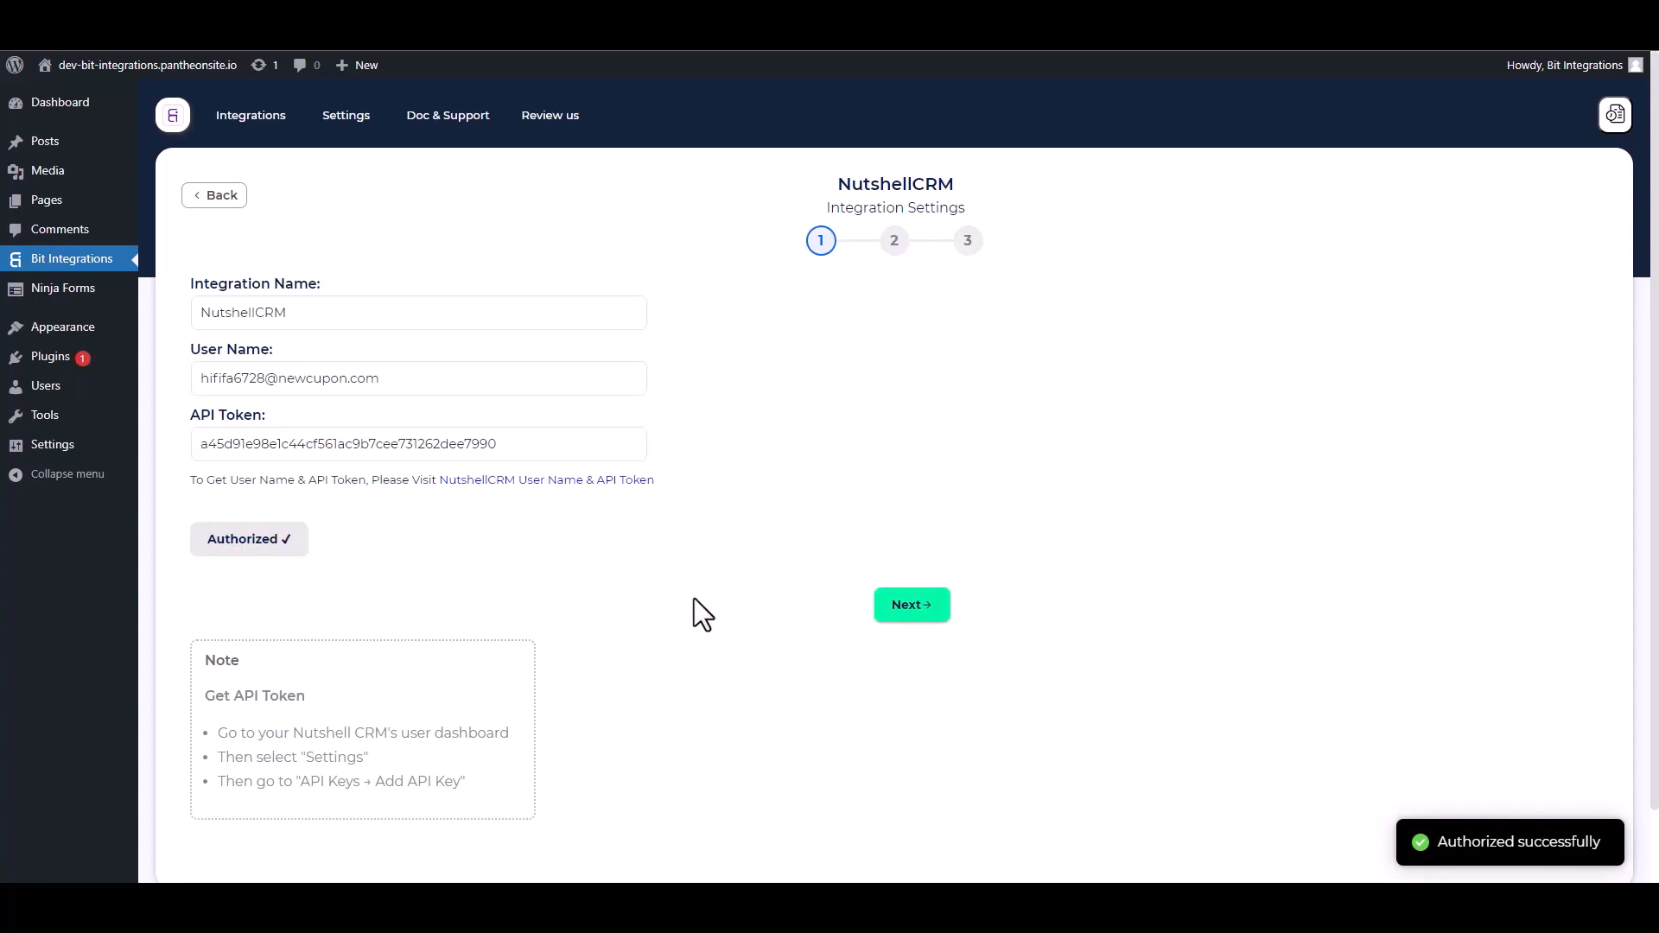
Choose the Create People action and map the form's First Name and Email fields.
{"action": "left_click", "coordinate": [909, 607]}
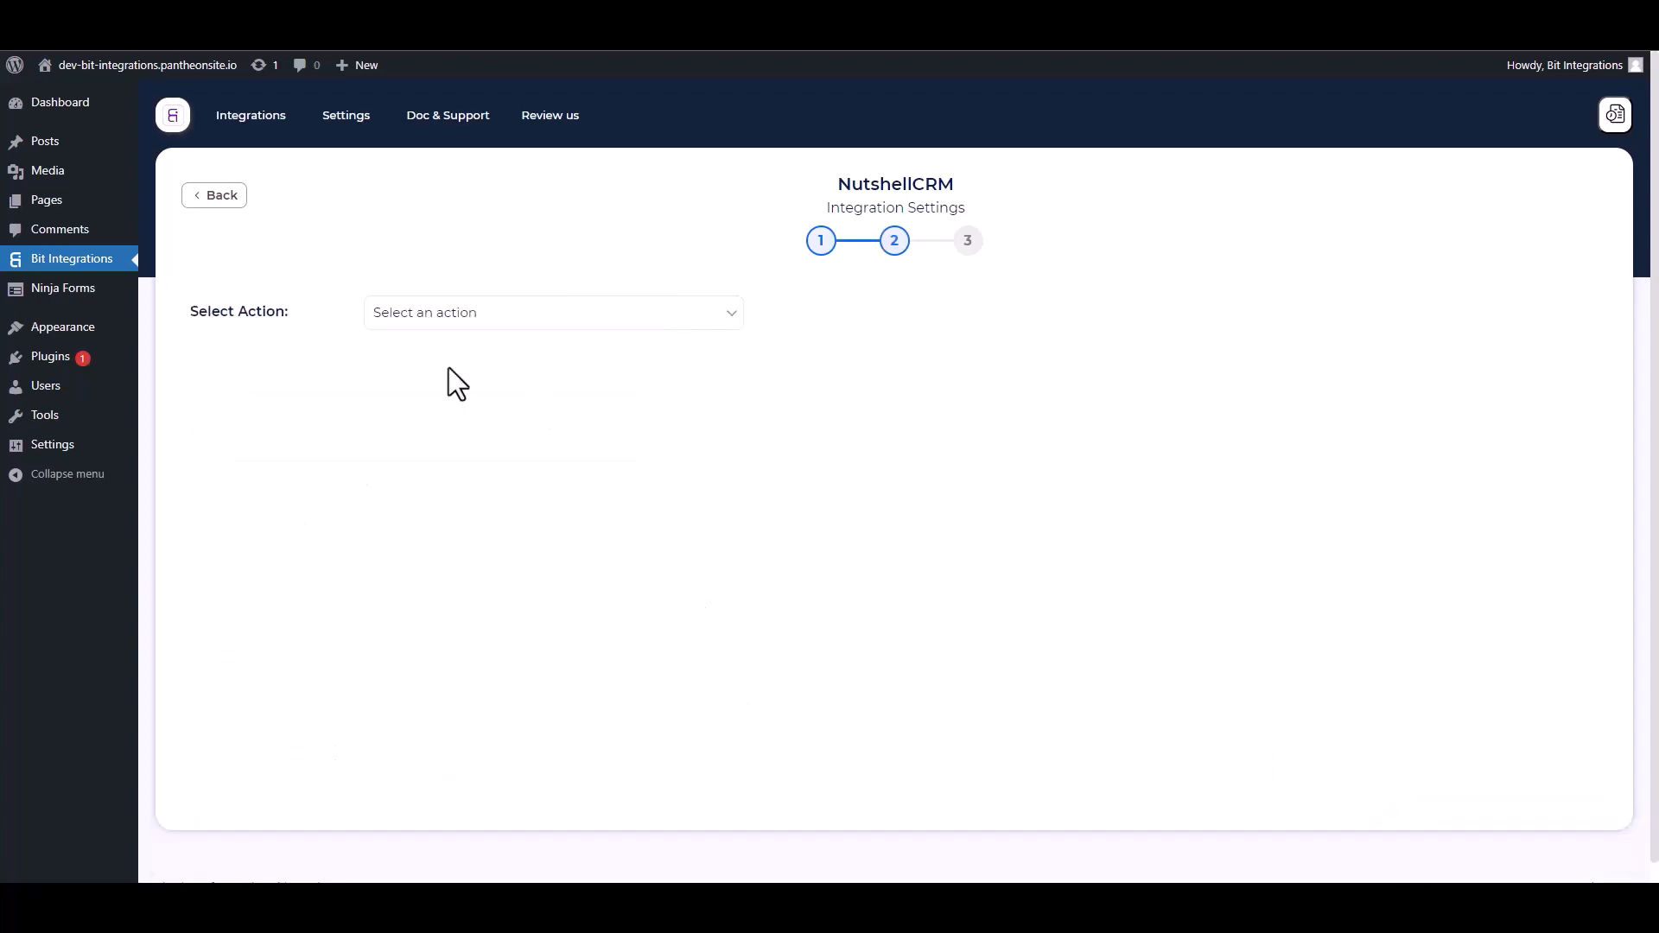
{"action": "left_click", "coordinate": [521, 325]}
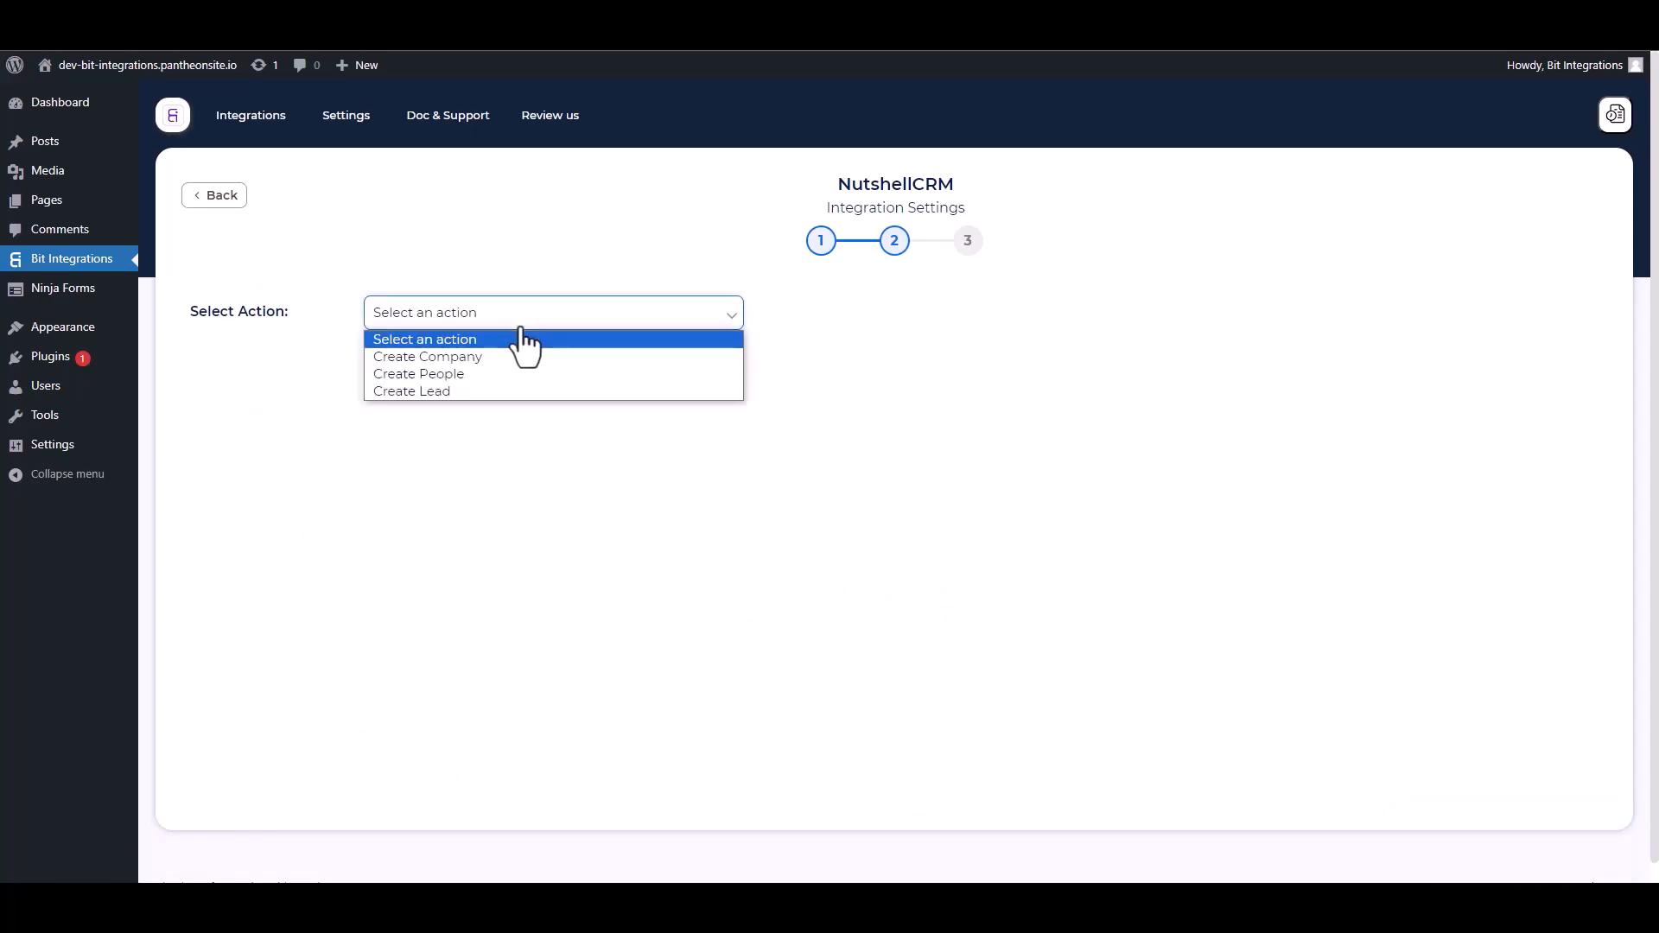
{"action": "left_click", "coordinate": [454, 374]}
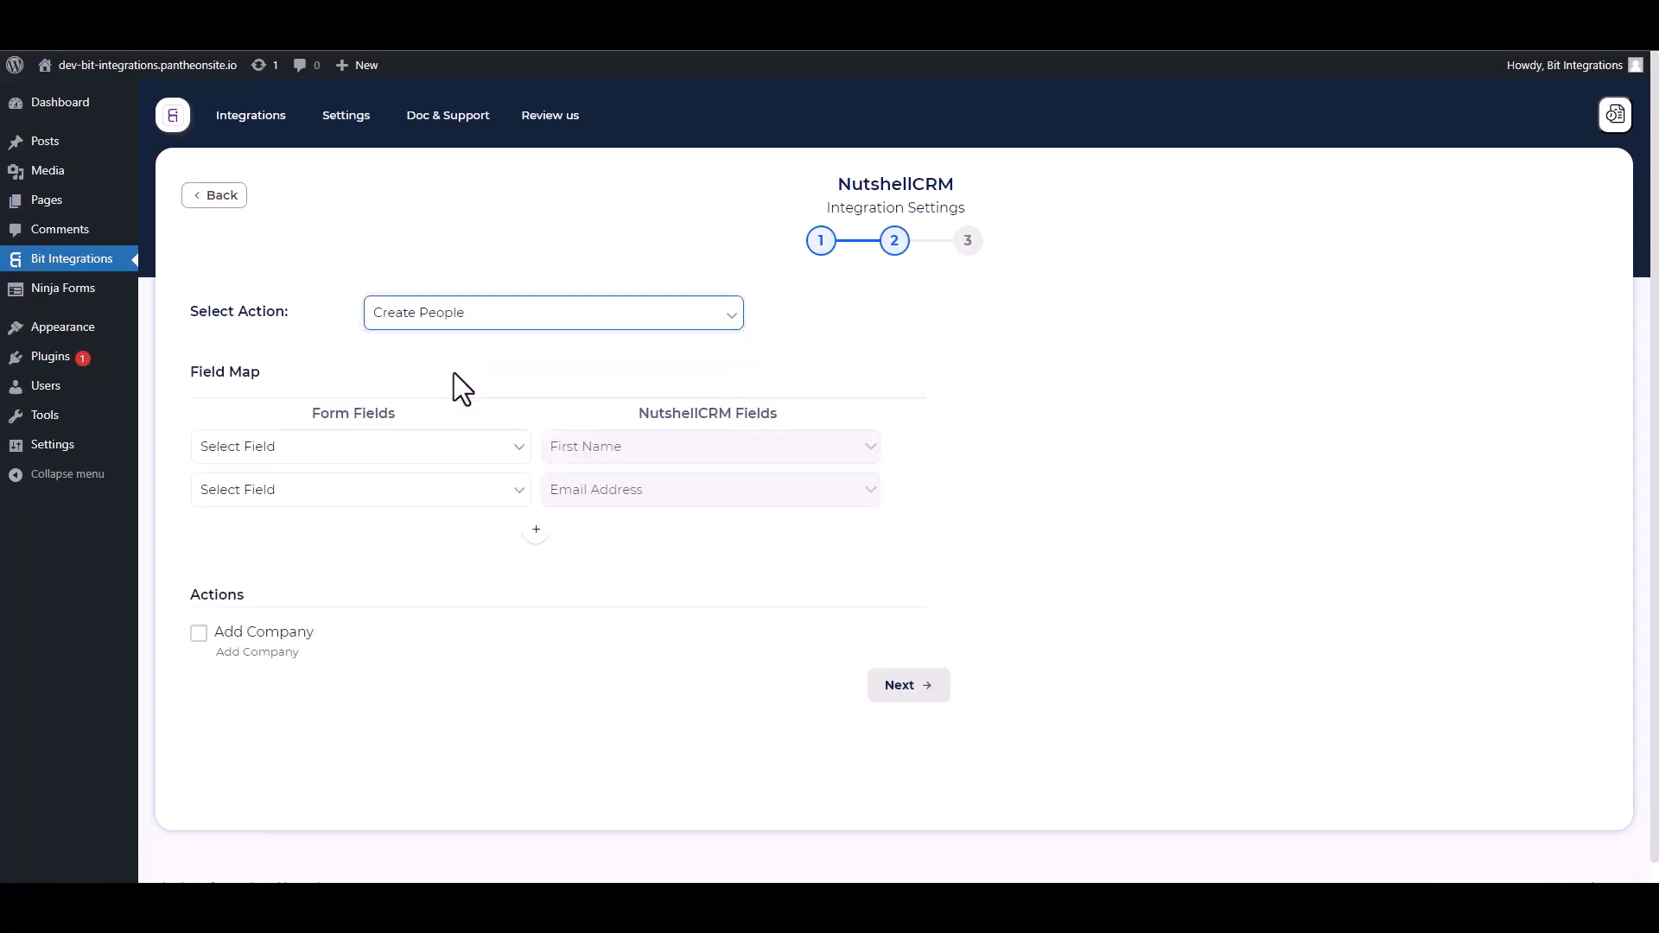
{"action": "left_click", "coordinate": [359, 454]}
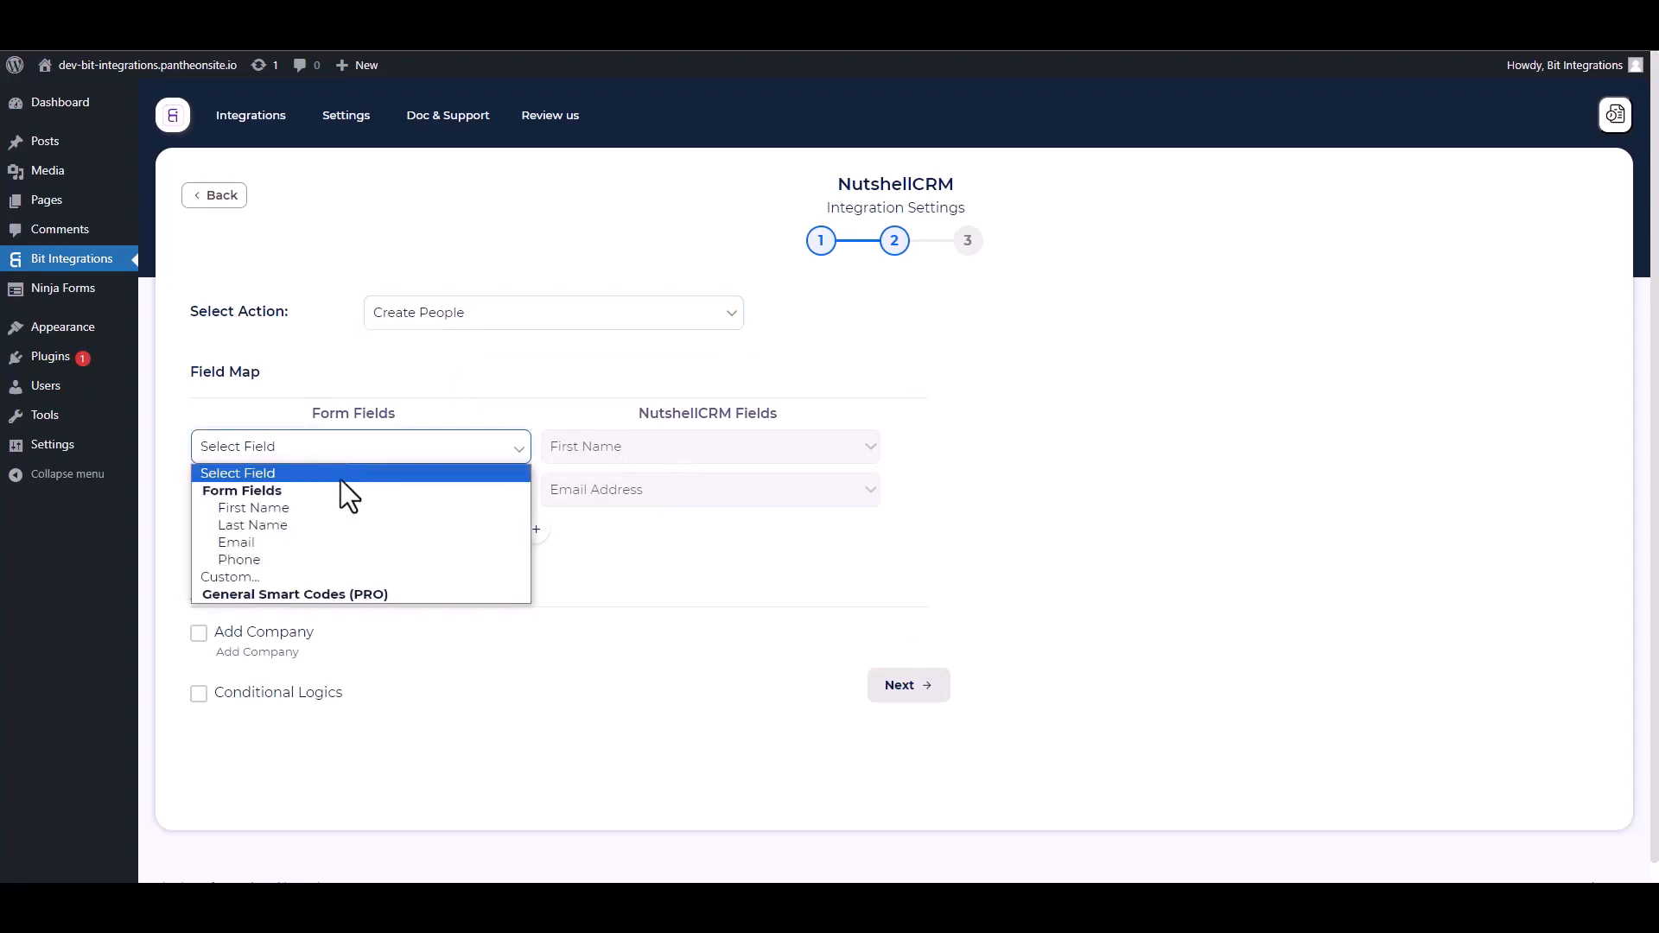
{"action": "left_click", "coordinate": [285, 512]}
{"action": "left_click", "coordinate": [329, 493]}
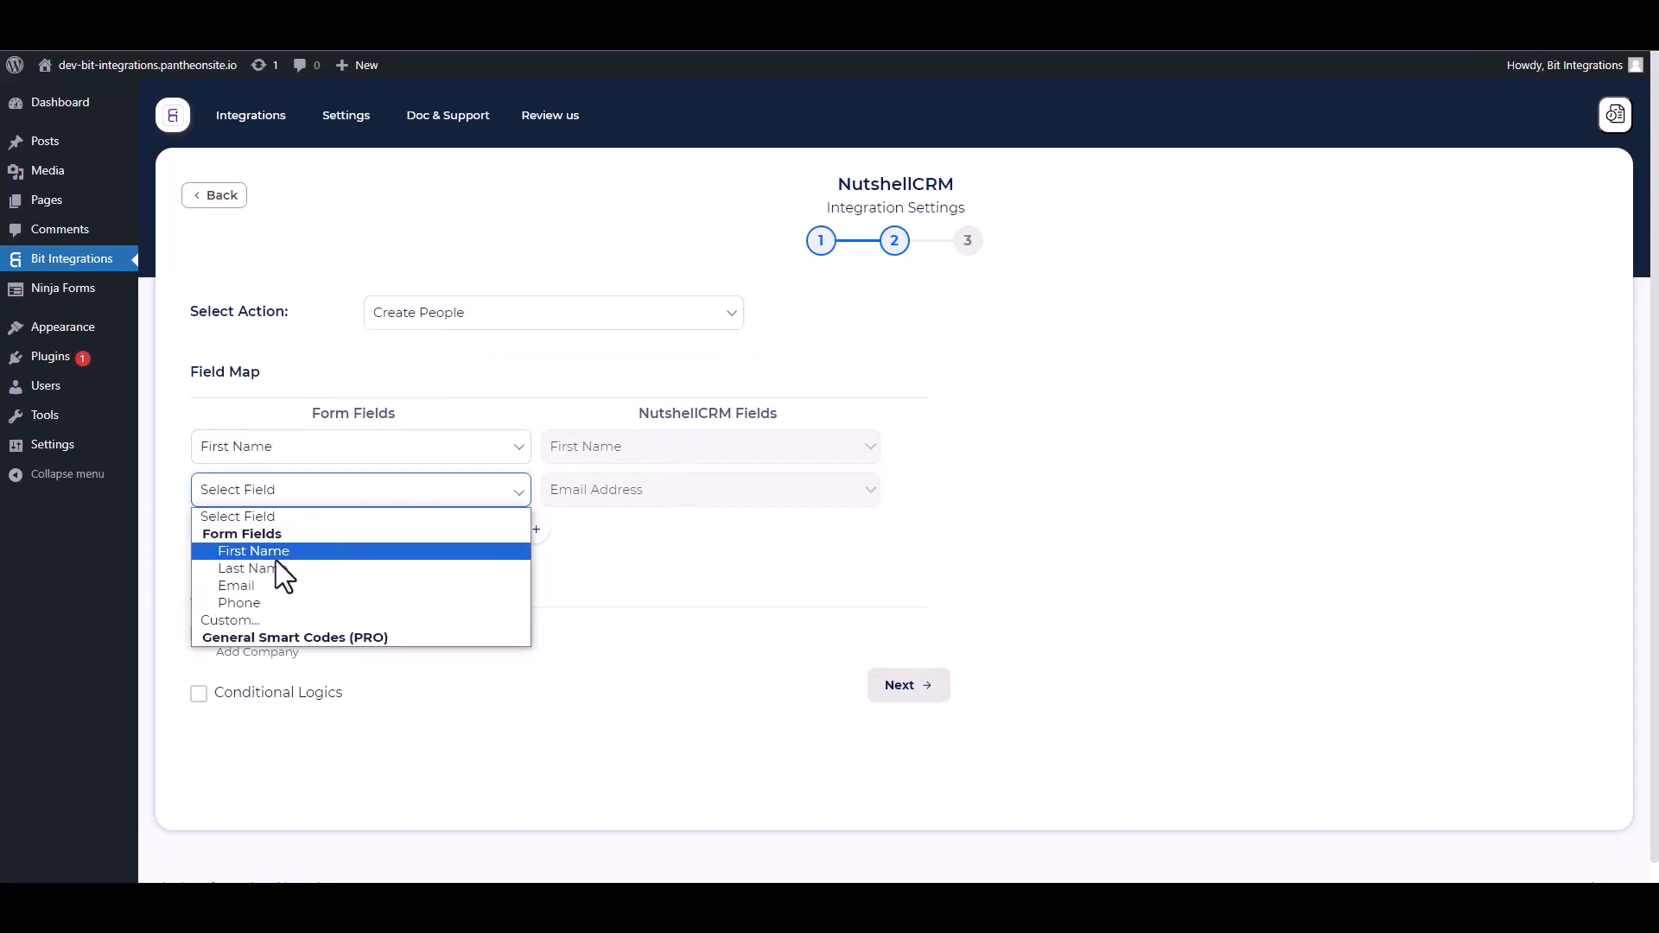
{"action": "left_click", "coordinate": [257, 589]}
Add mappings Last Name → Last Name and Phone → Phone Number.
{"action": "left_click", "coordinate": [536, 529]}
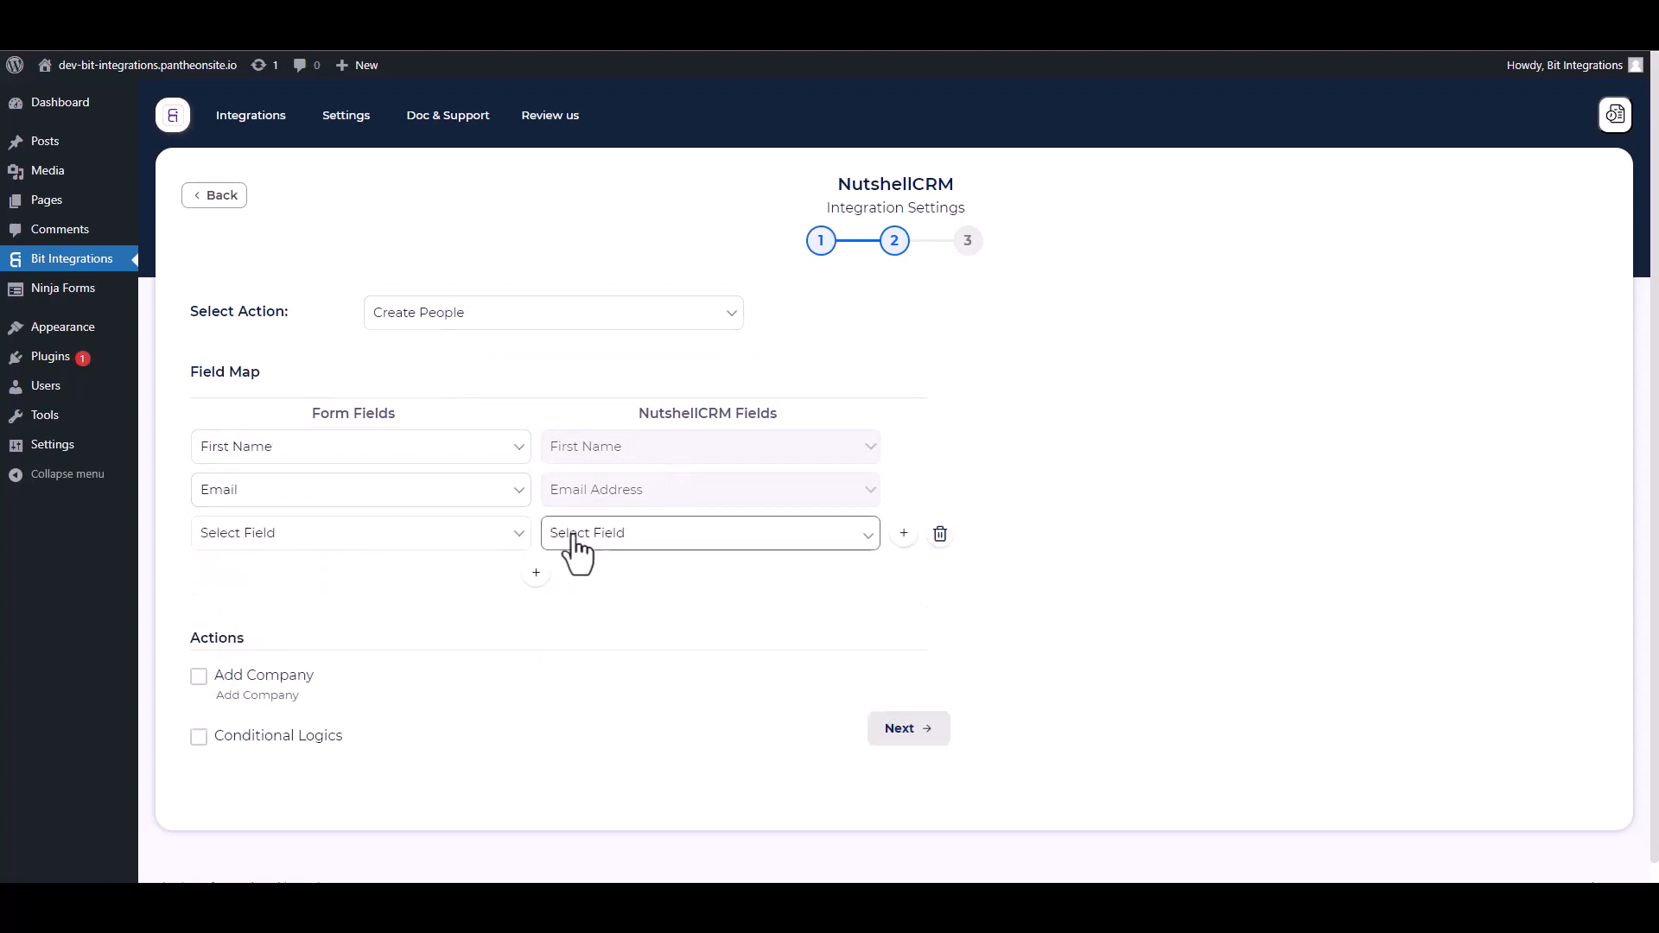
{"action": "left_click", "coordinate": [570, 533]}
{"action": "left_click", "coordinate": [597, 578]}
{"action": "left_click", "coordinate": [458, 536]}
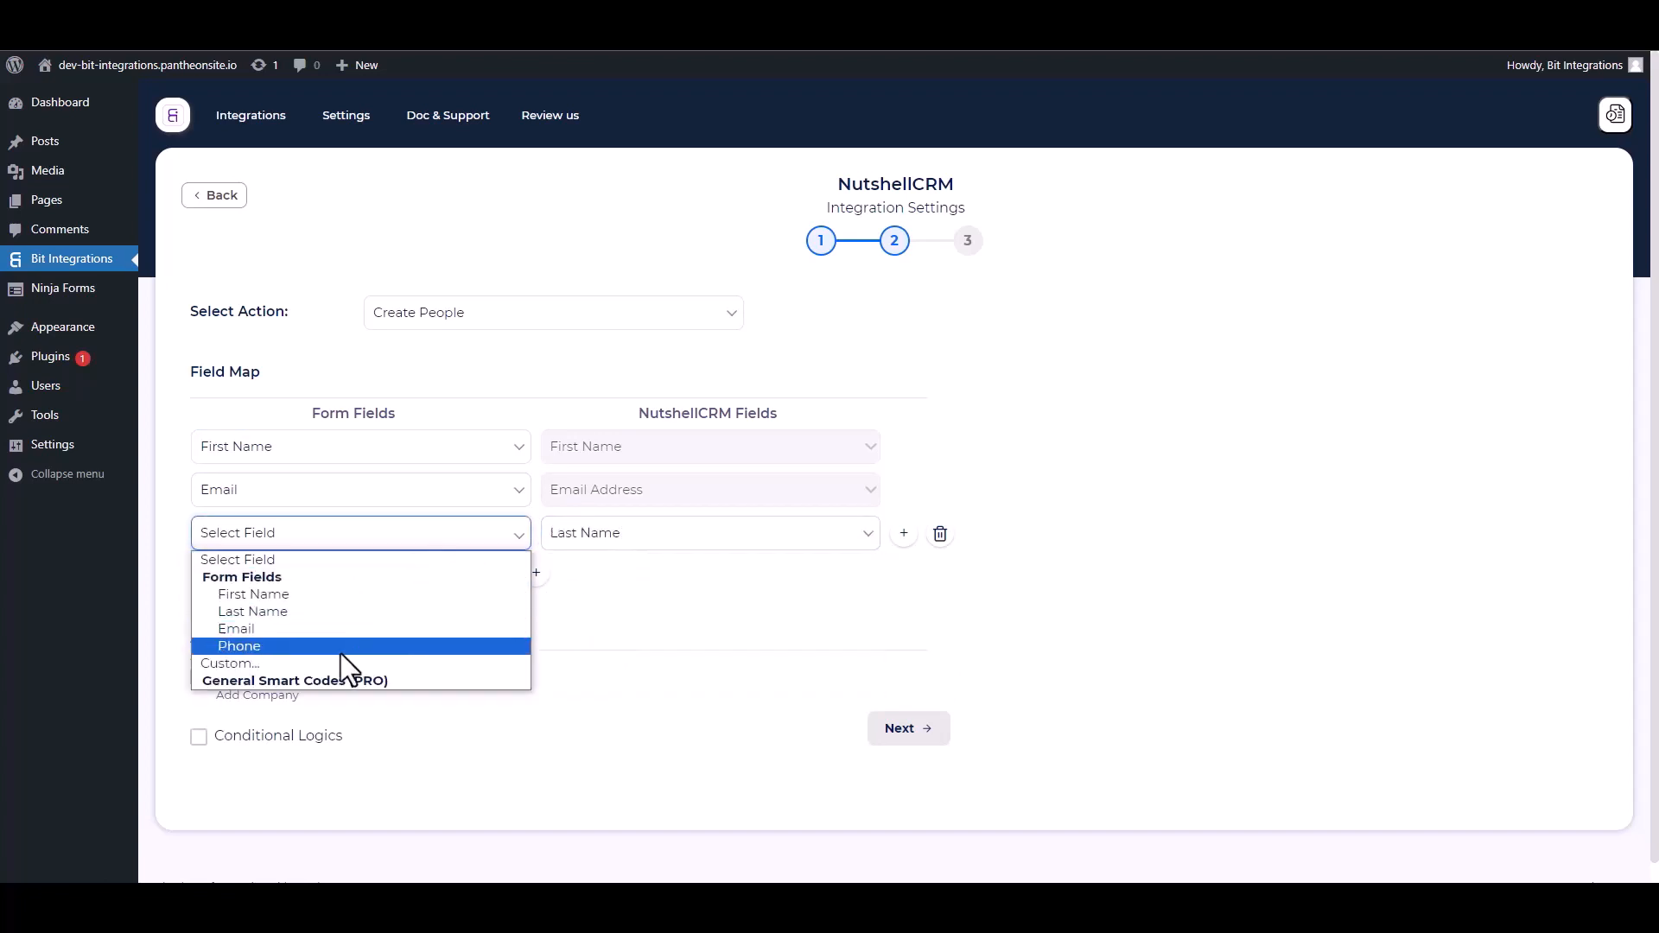
{"action": "left_click", "coordinate": [257, 614]}
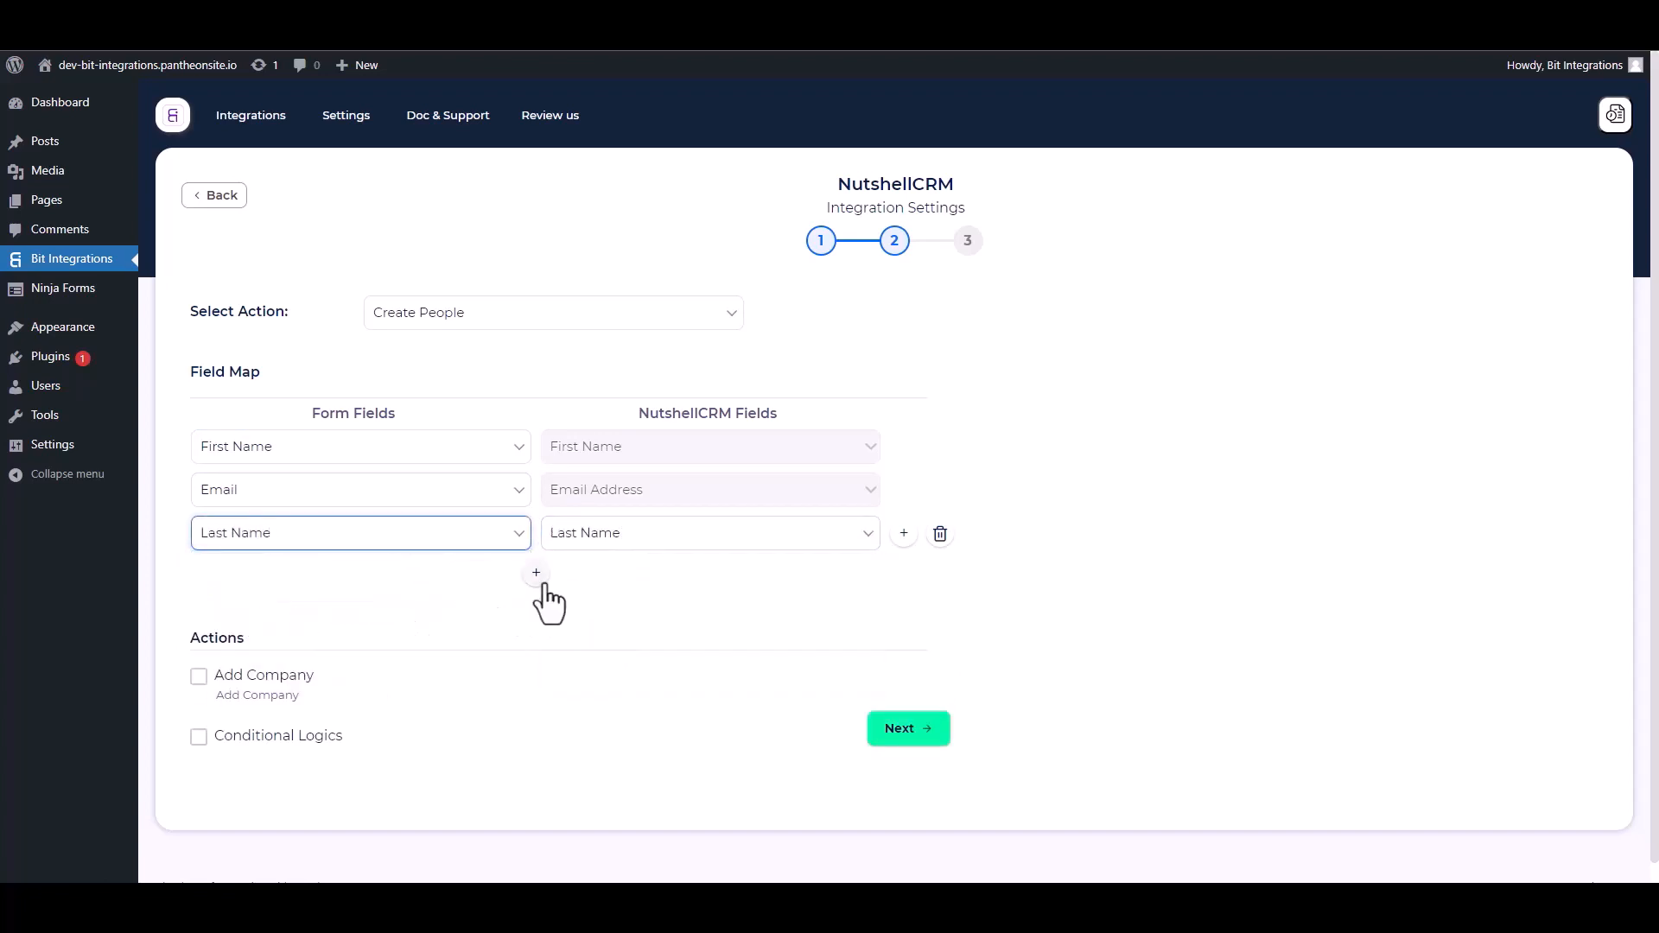
{"action": "left_click", "coordinate": [542, 577]}
{"action": "left_click", "coordinate": [597, 577]}
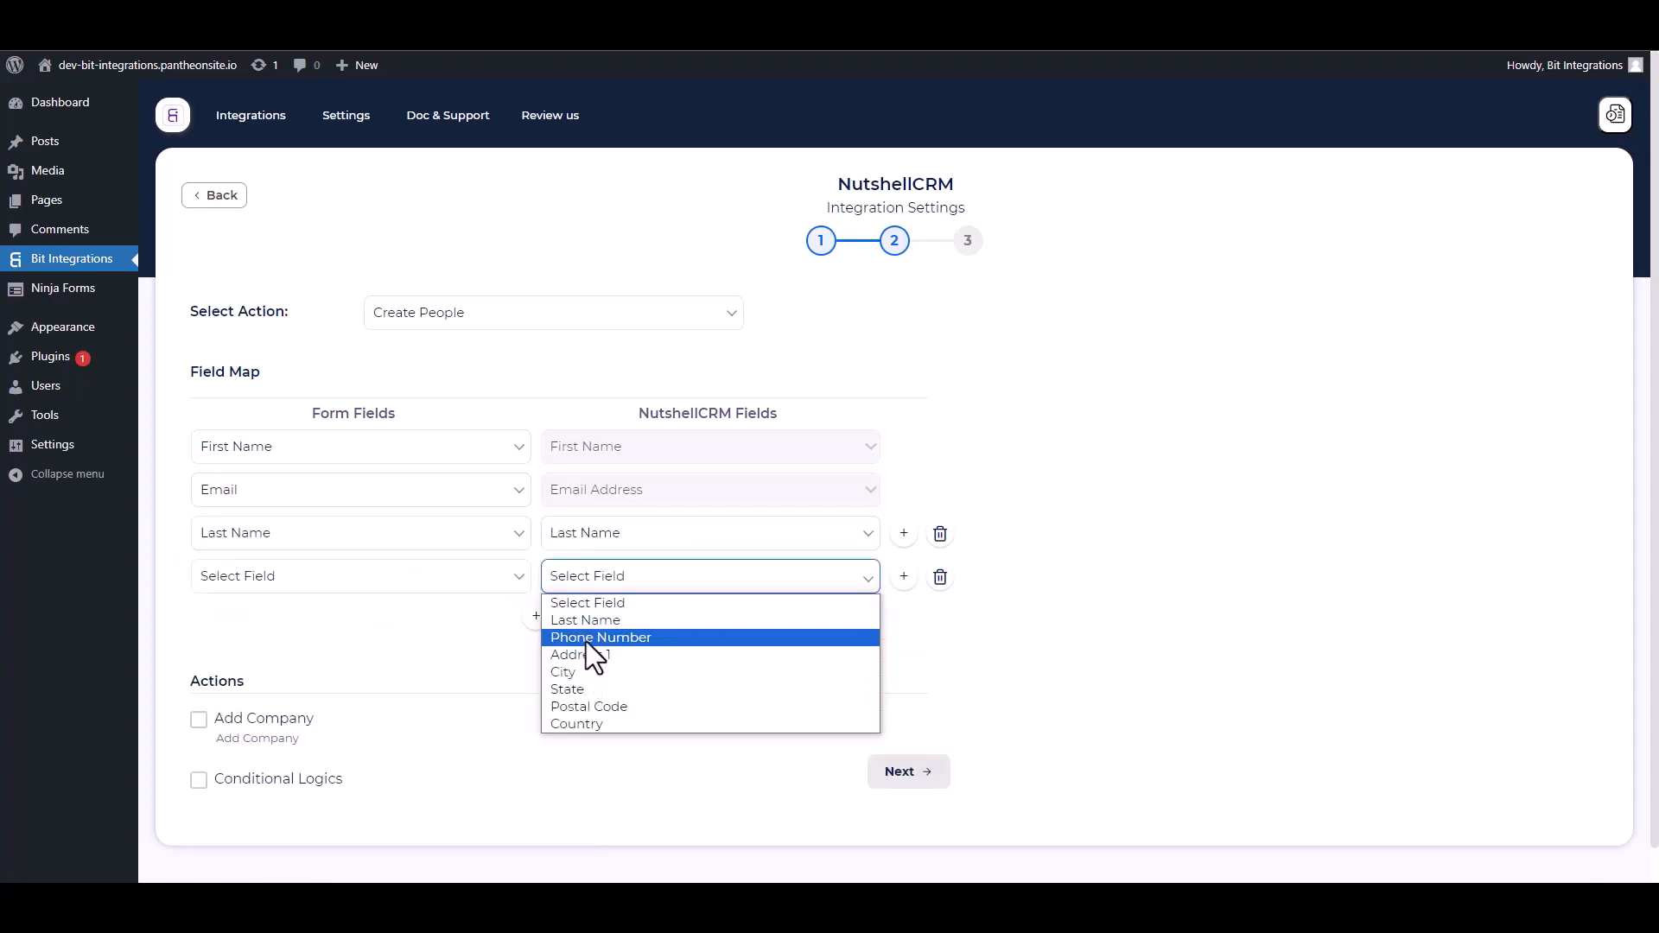
{"action": "left_click", "coordinate": [588, 639]}
{"action": "left_click", "coordinate": [334, 585]}
{"action": "left_click", "coordinate": [256, 683]}
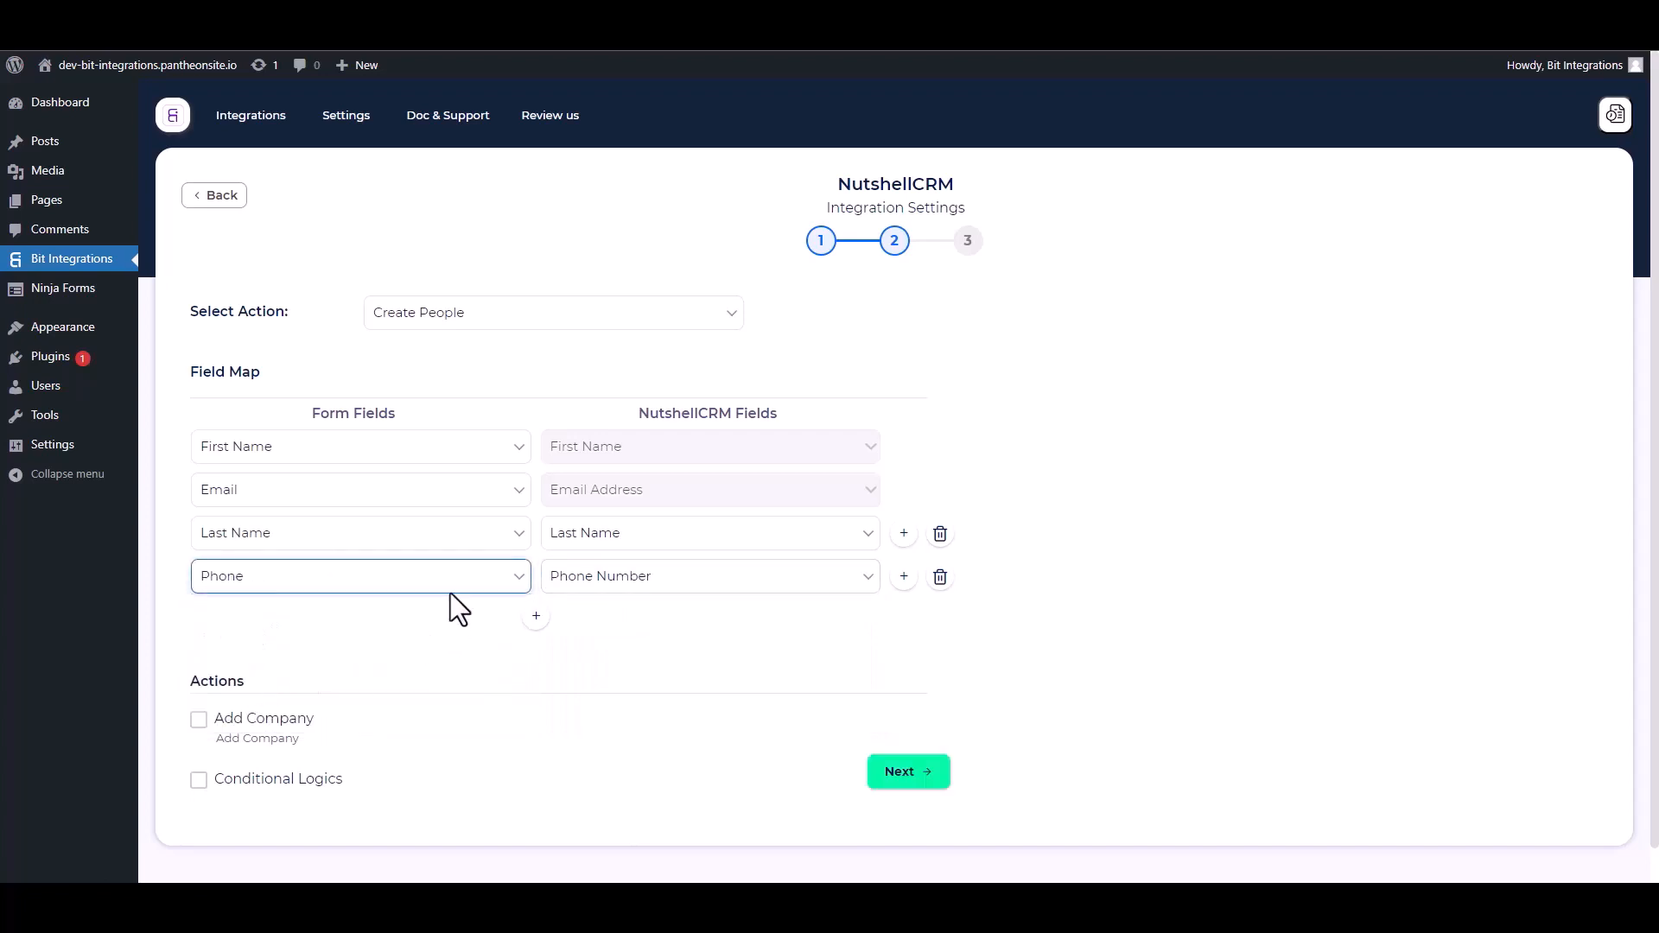
{"action": "scroll", "coordinate": [467, 605], "scroll_direction": "down", "scroll_amount": 1}
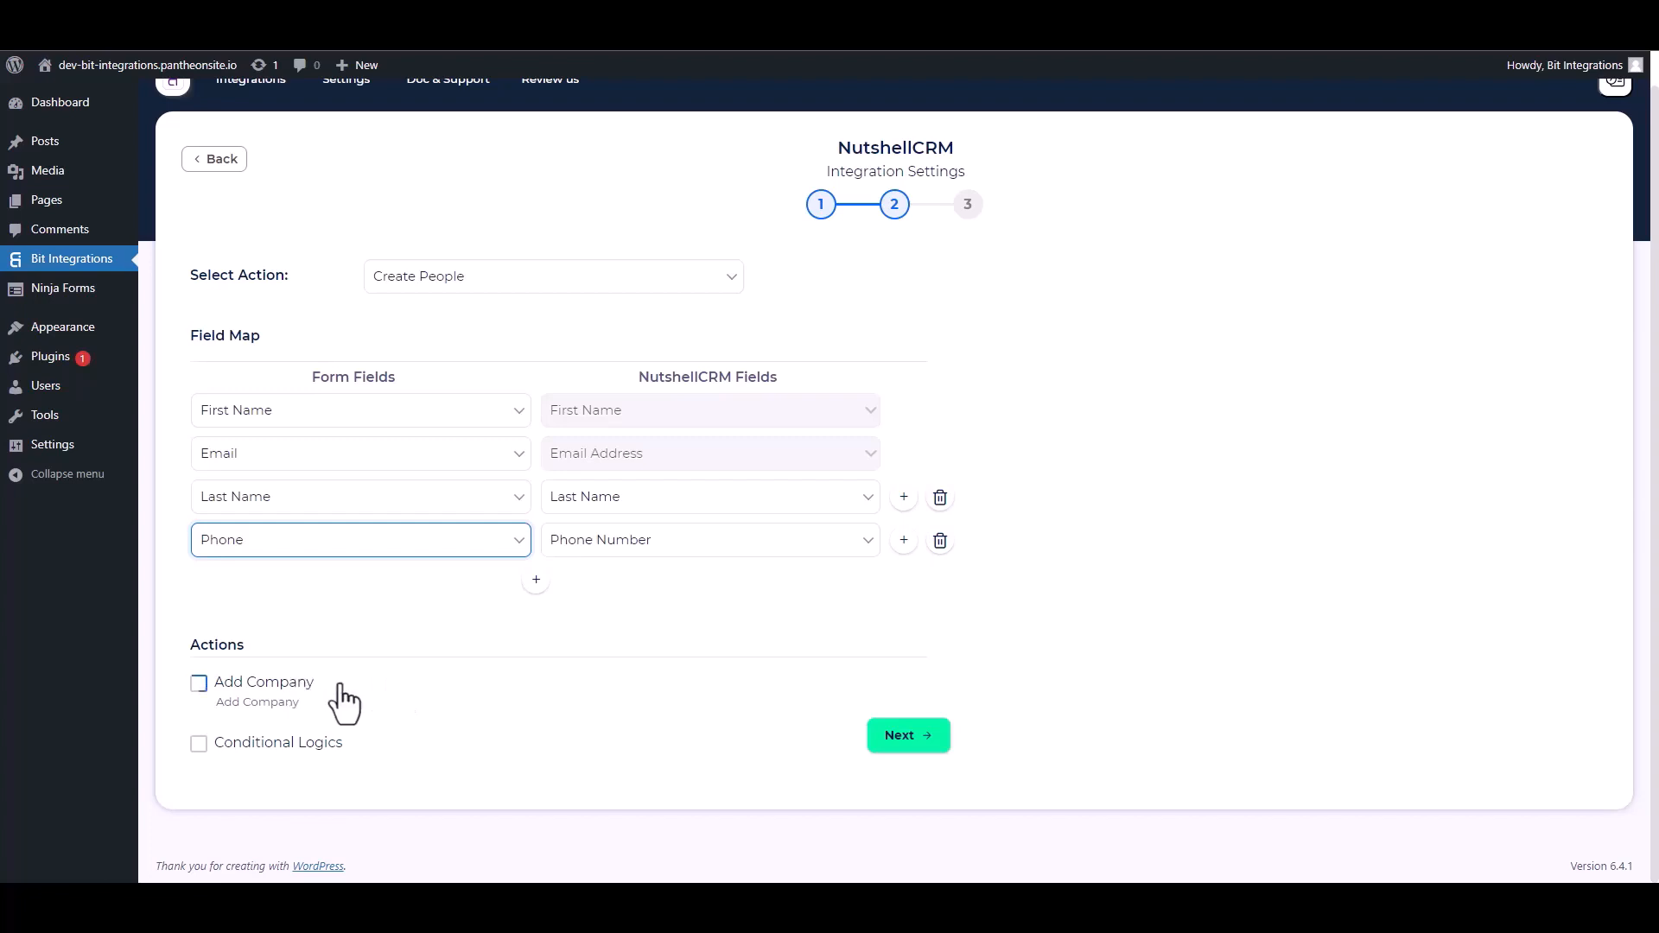
Leave Conditional Logics unchecked and finish and save the NutshellCRM integration.
{"action": "left_click", "coordinate": [198, 749]}
{"action": "scroll", "coordinate": [417, 672], "scroll_direction": "down", "scroll_amount": 2}
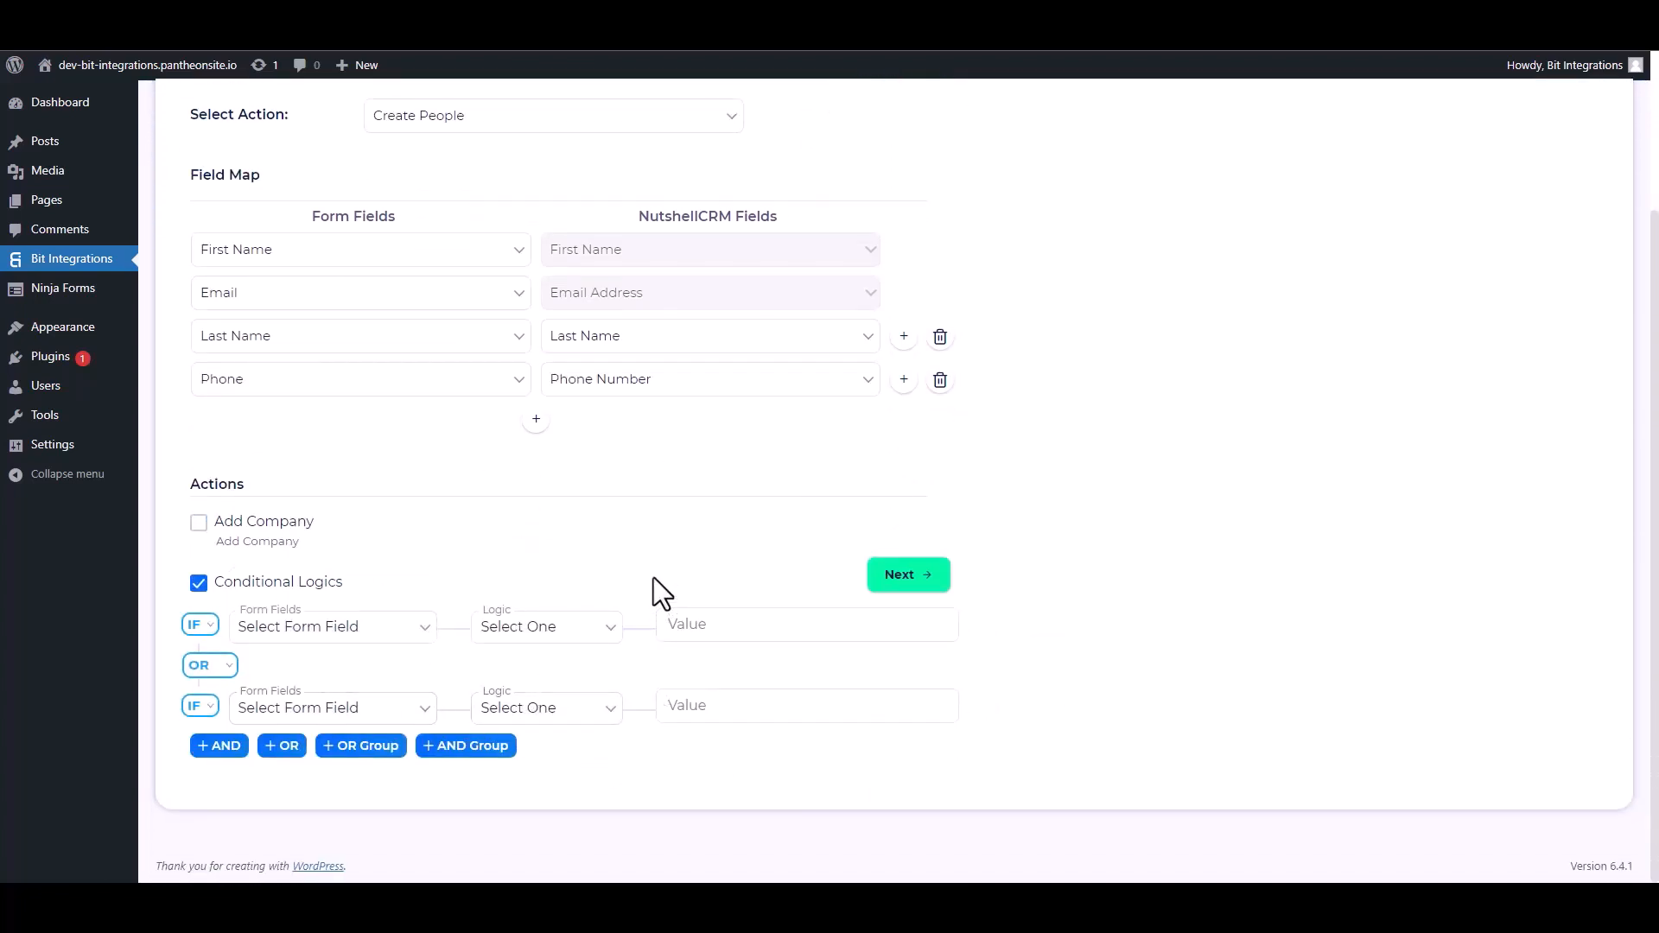
{"action": "left_click", "coordinate": [200, 584]}
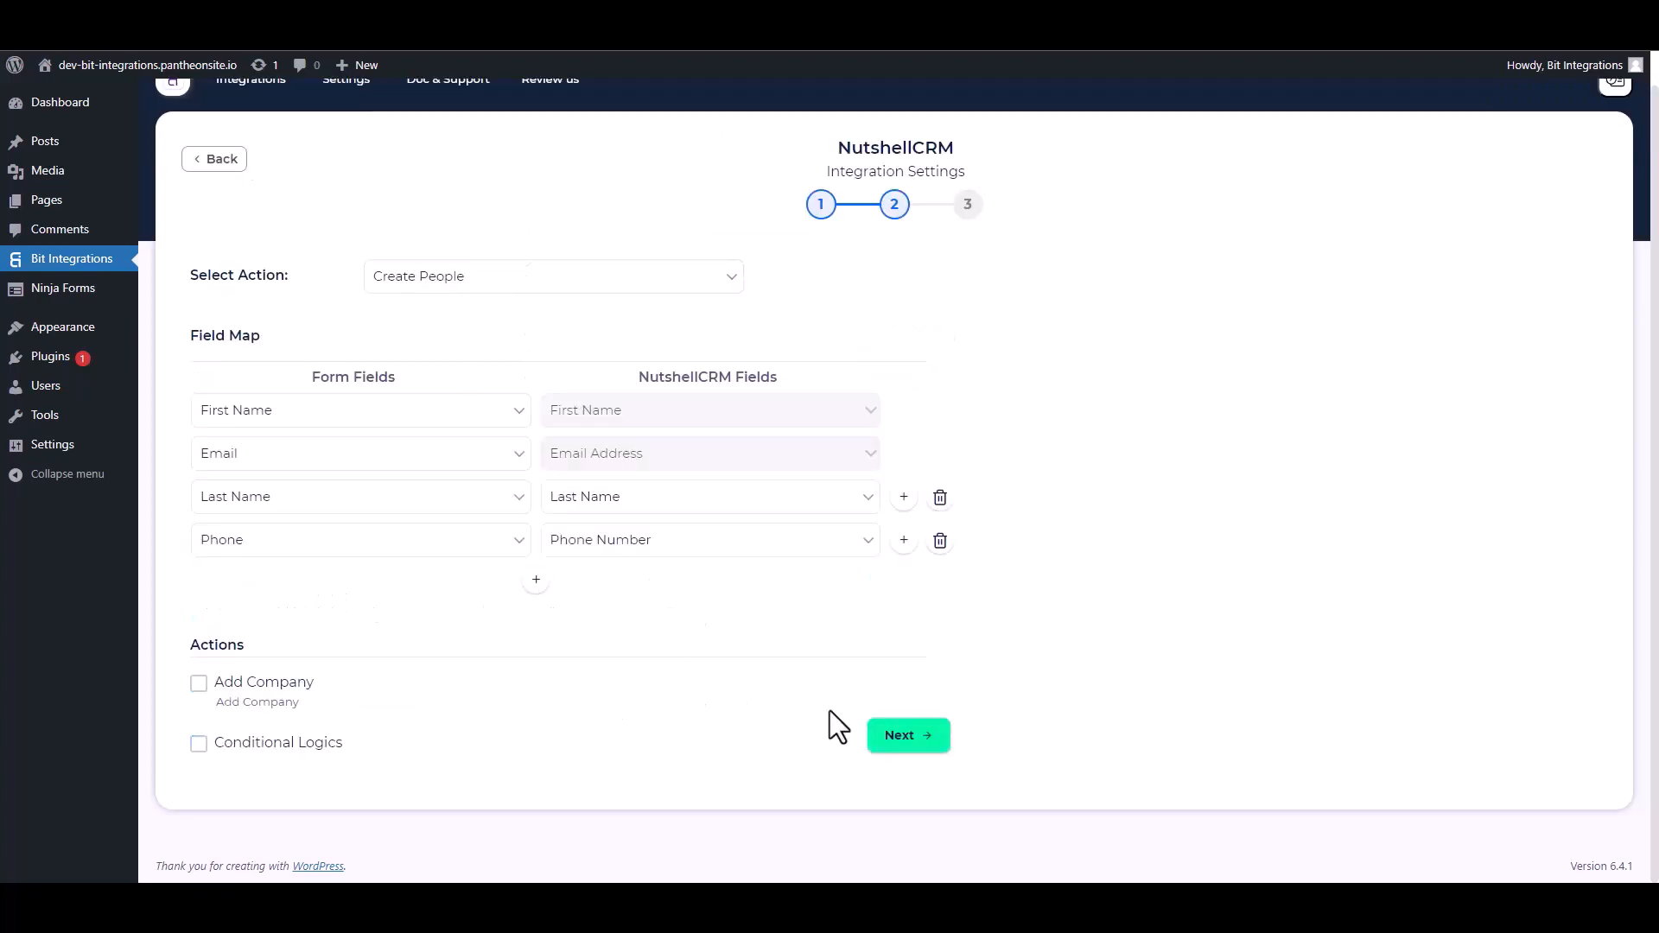
{"action": "left_click", "coordinate": [890, 735]}
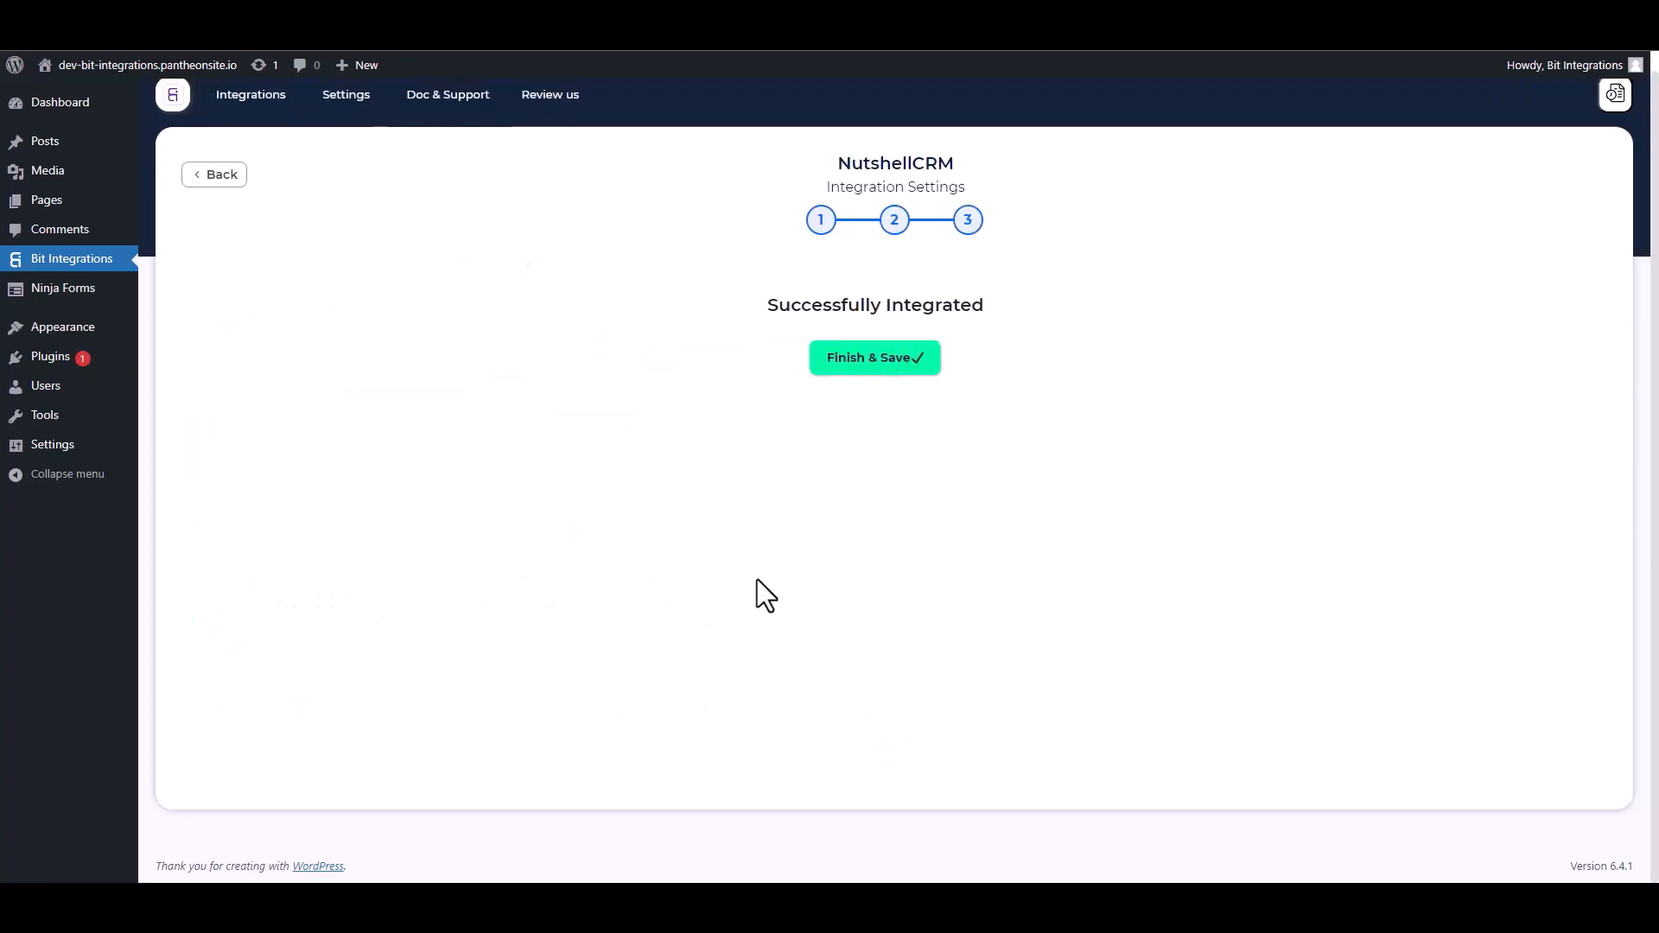
{"action": "left_click", "coordinate": [873, 368]}
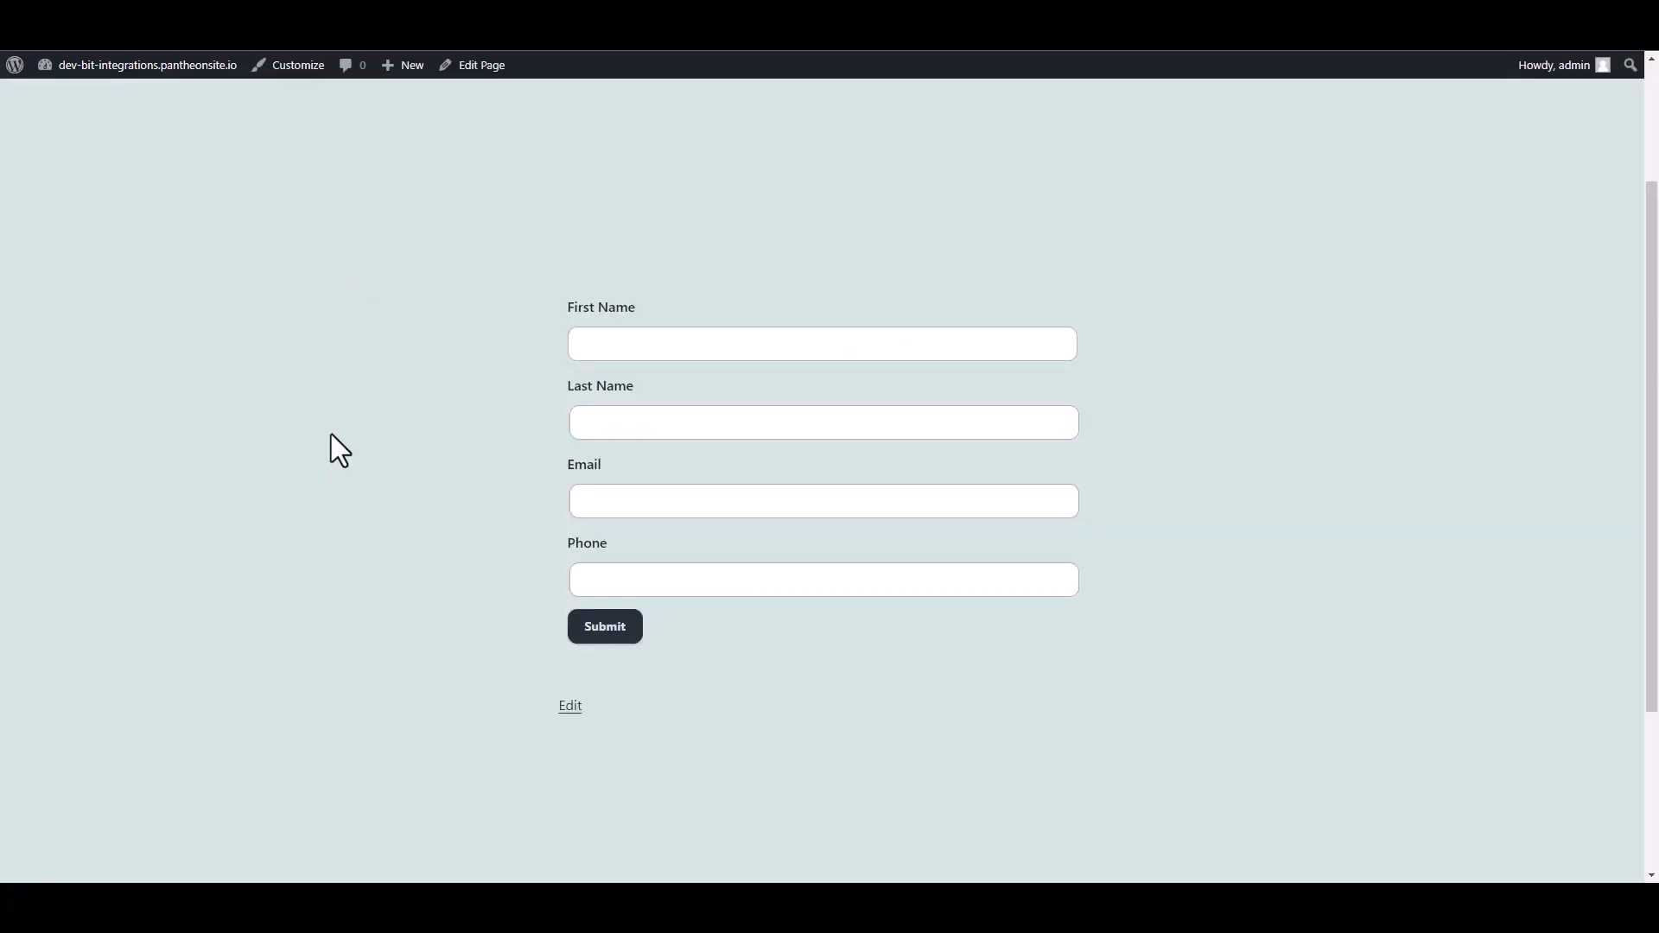
Fill the opt-in form with the test contact's first and last name, e-mail address and phone number, then submit it.
{"action": "left_click", "coordinate": [746, 343]}
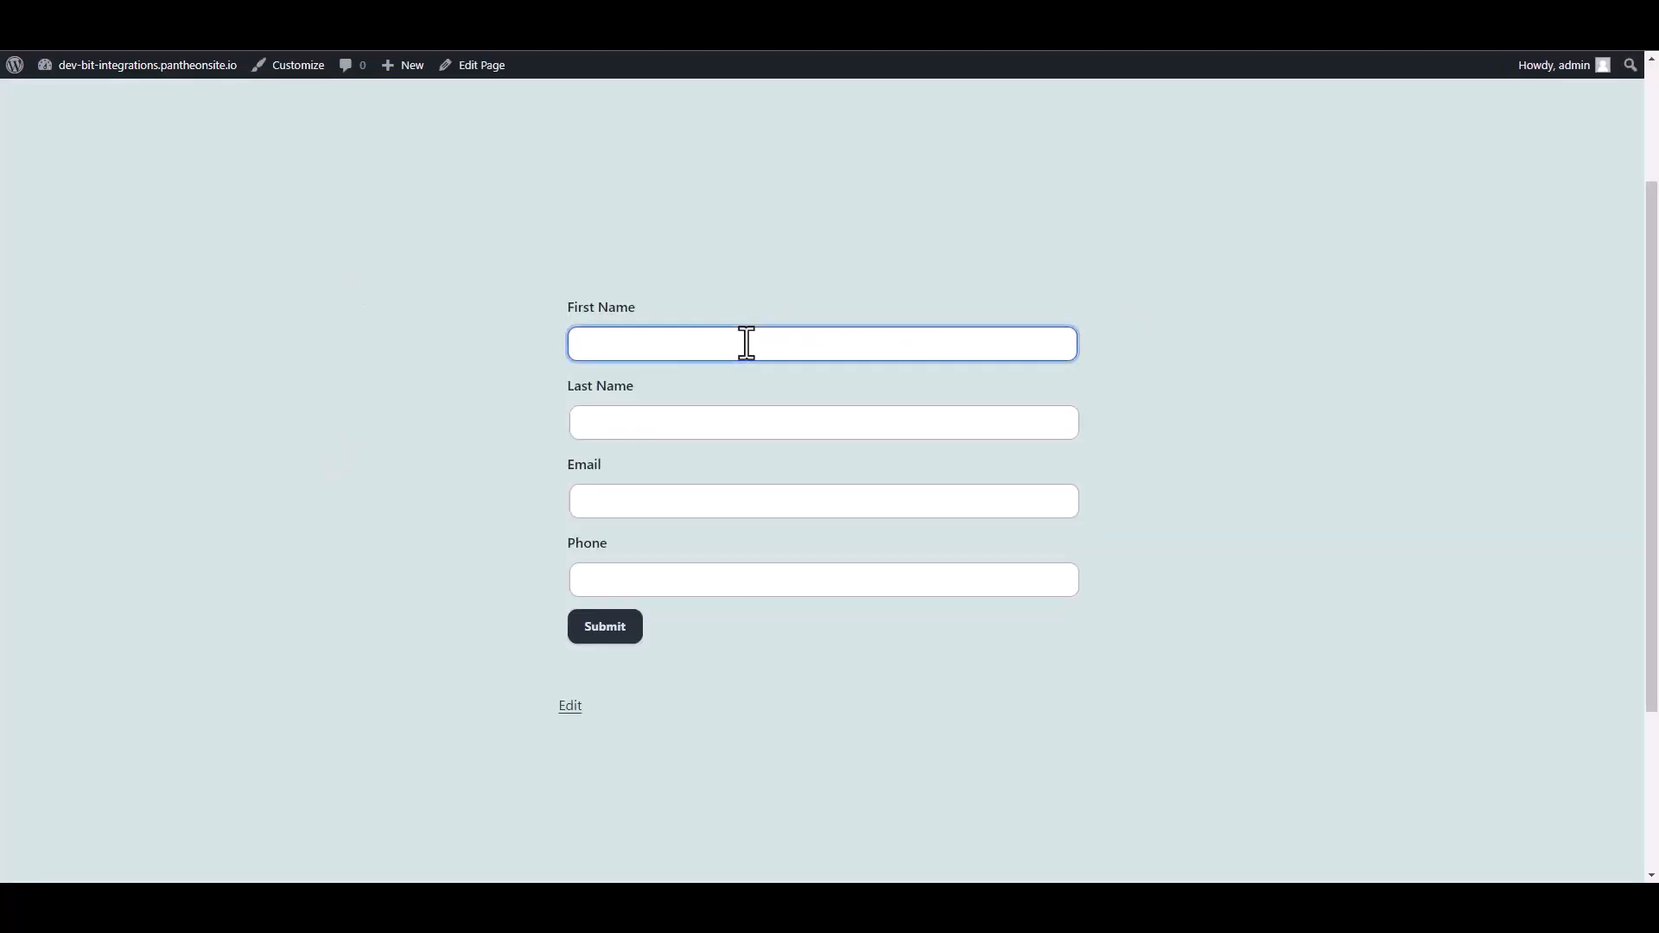
{"action": "type", "text": "Bit"}
{"action": "left_click", "coordinate": [685, 412]}
{"action": "type", "text": "Integra"}
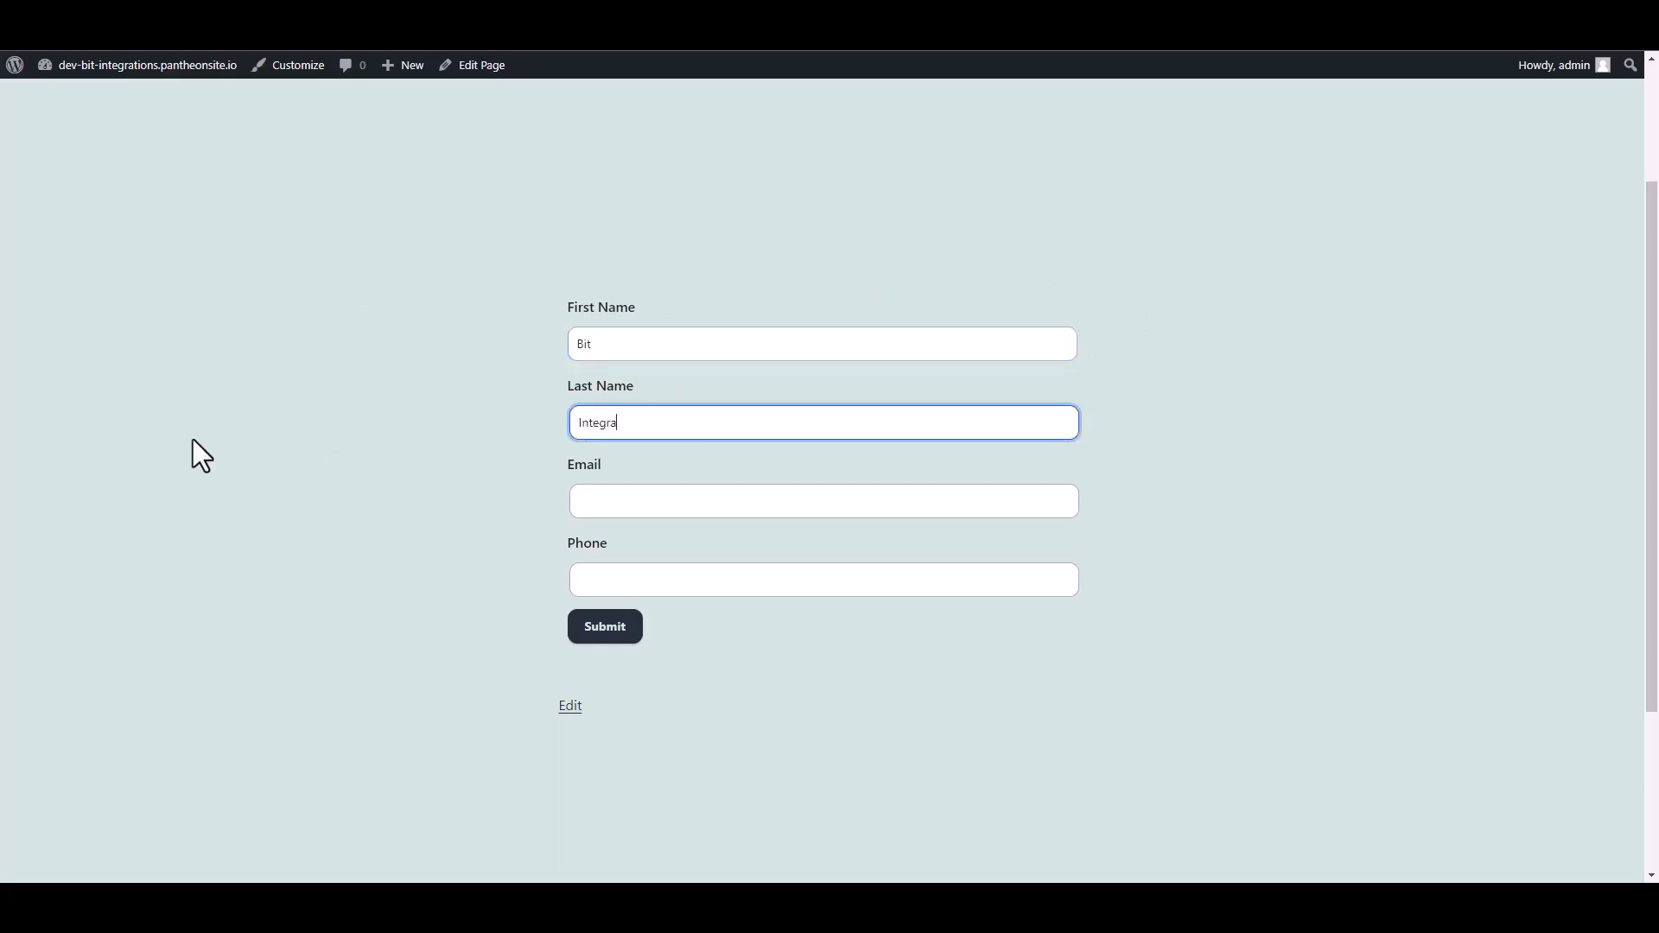
{"action": "type", "text": "tions"}
{"action": "key", "text": "Tab"}
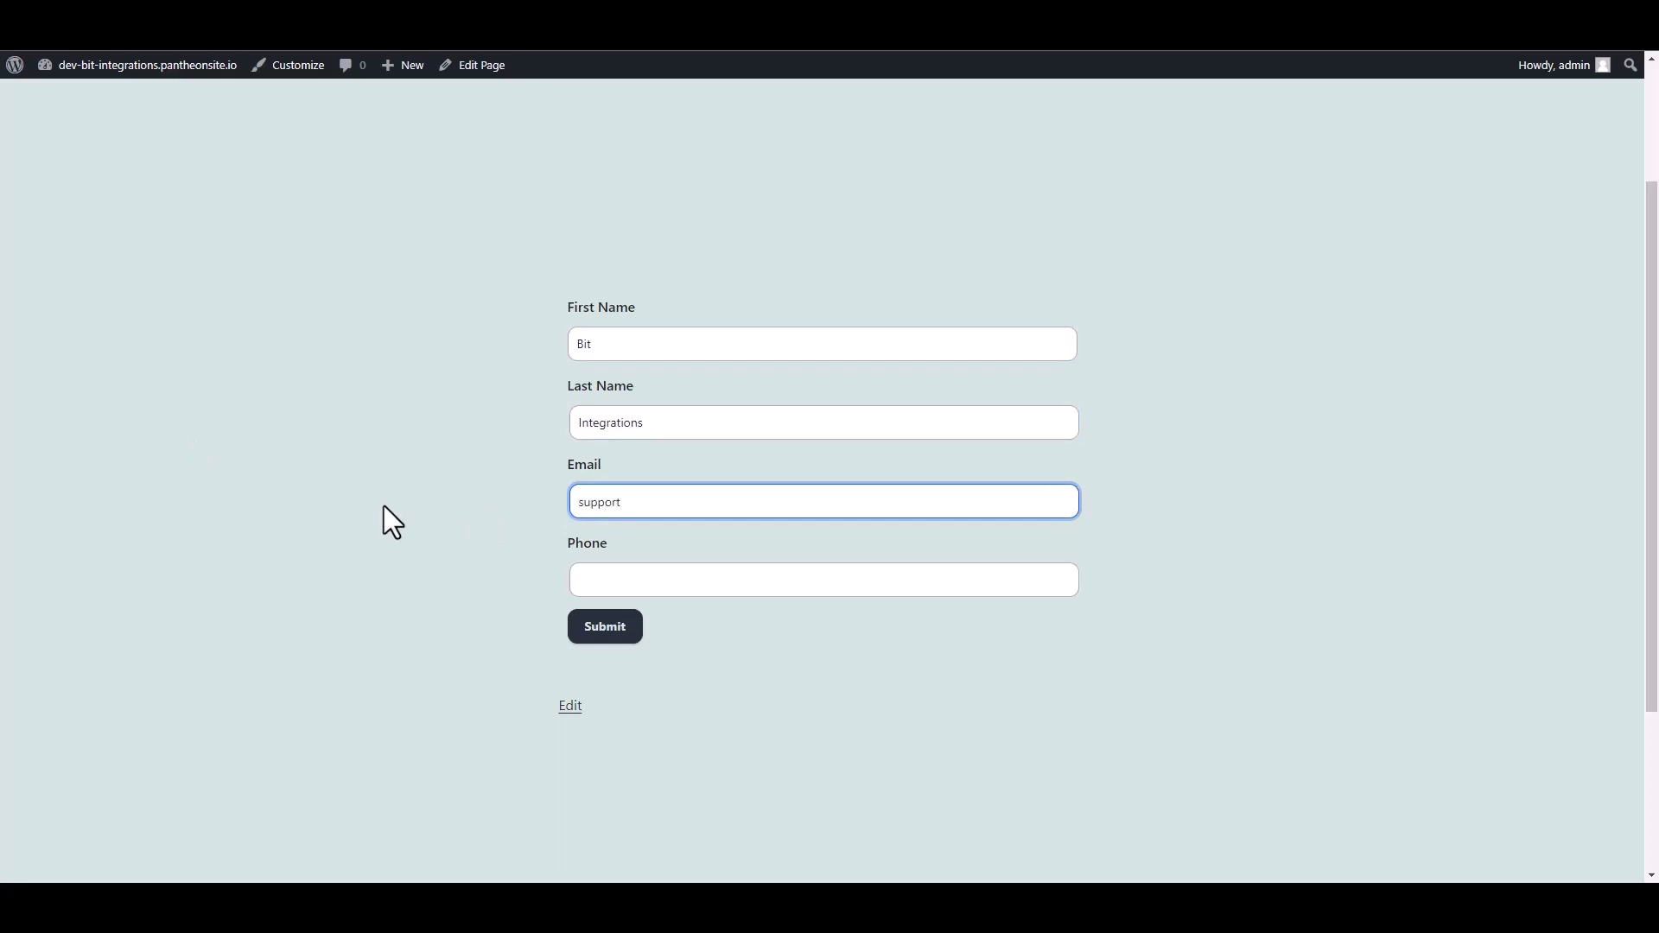
{"action": "left_click", "coordinate": [577, 578]}
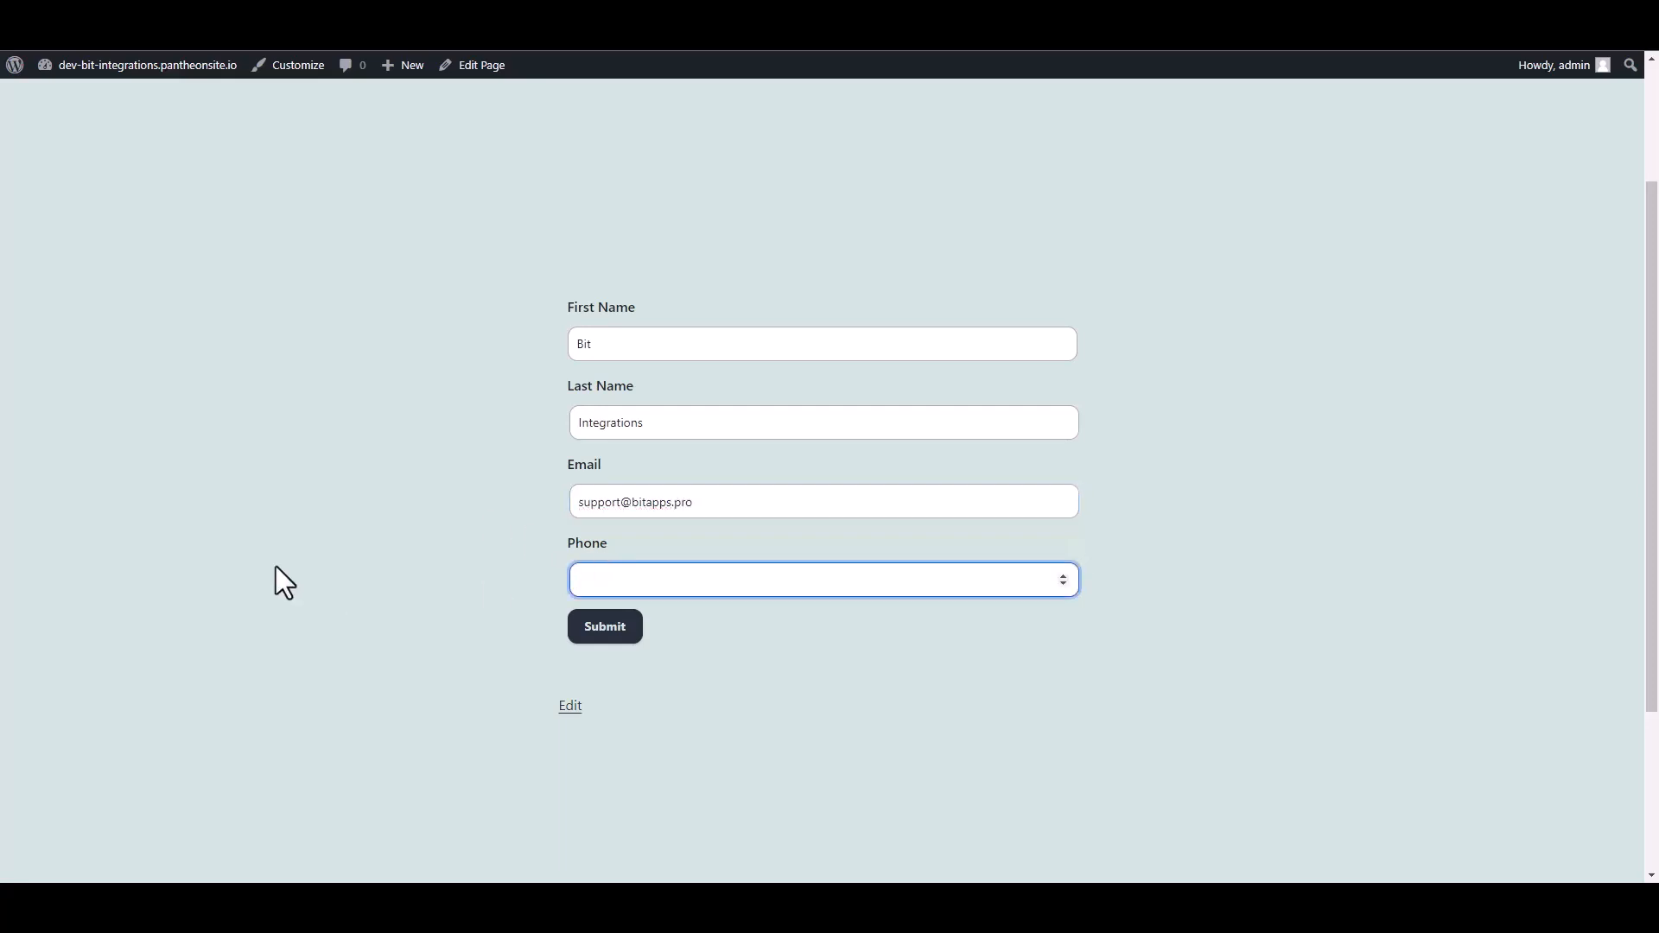
{"action": "type", "text": "444555666"}
{"action": "left_click", "coordinate": [607, 629]}
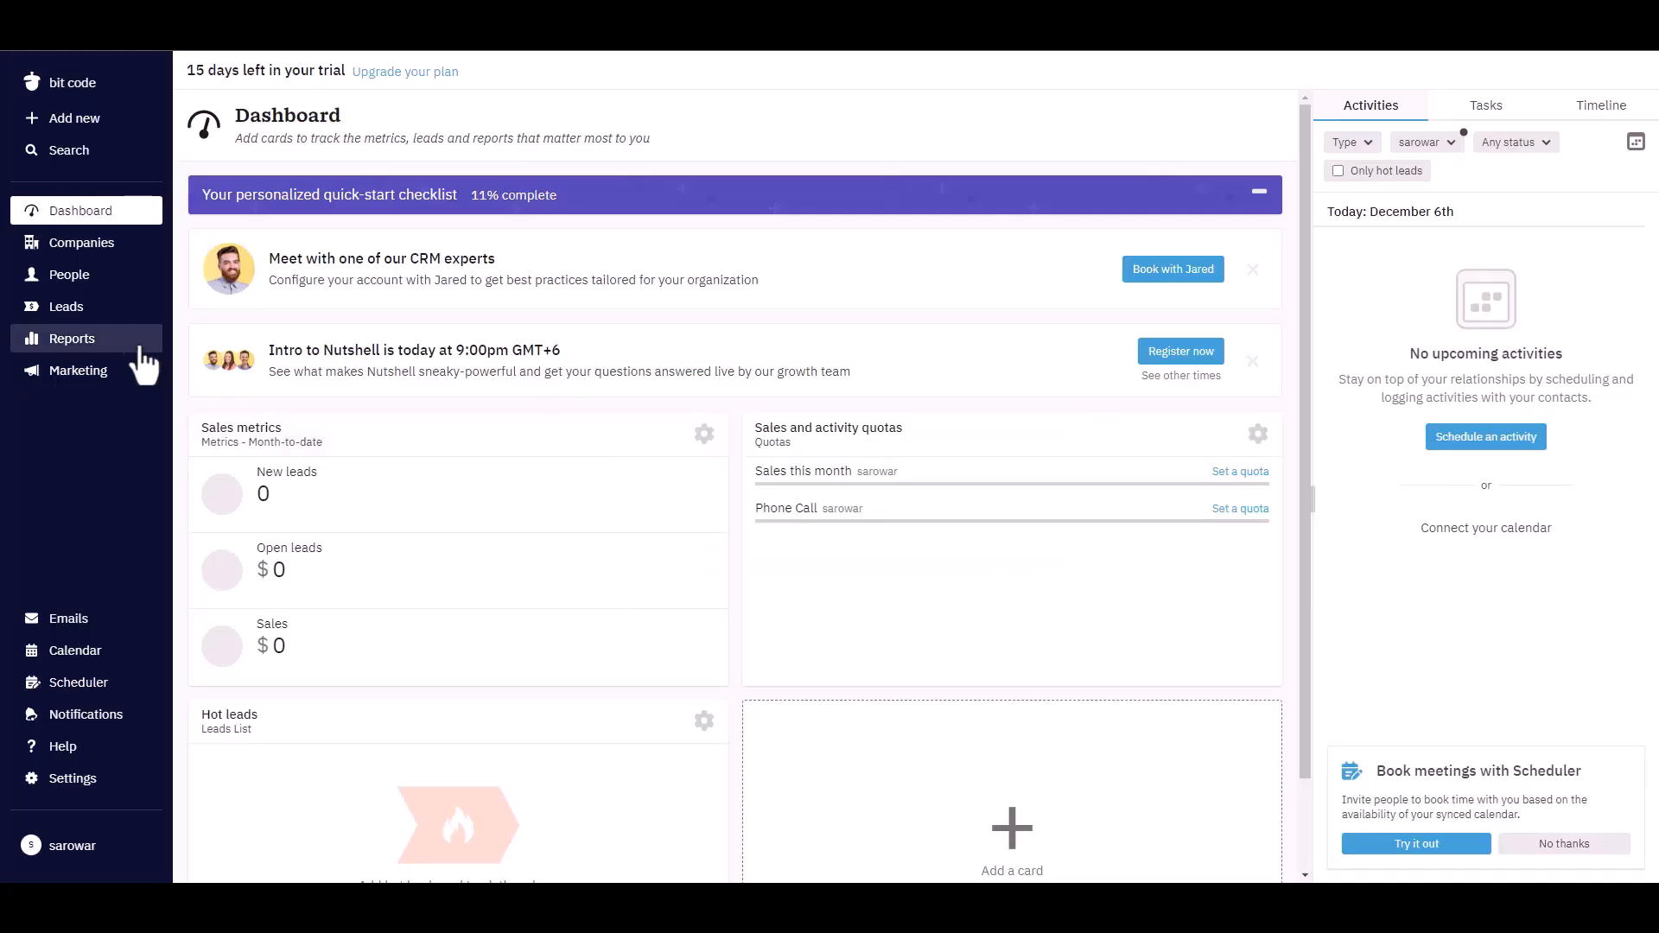
Go to the People contact list in Nutshell CRM.
{"action": "left_click", "coordinate": [69, 277]}
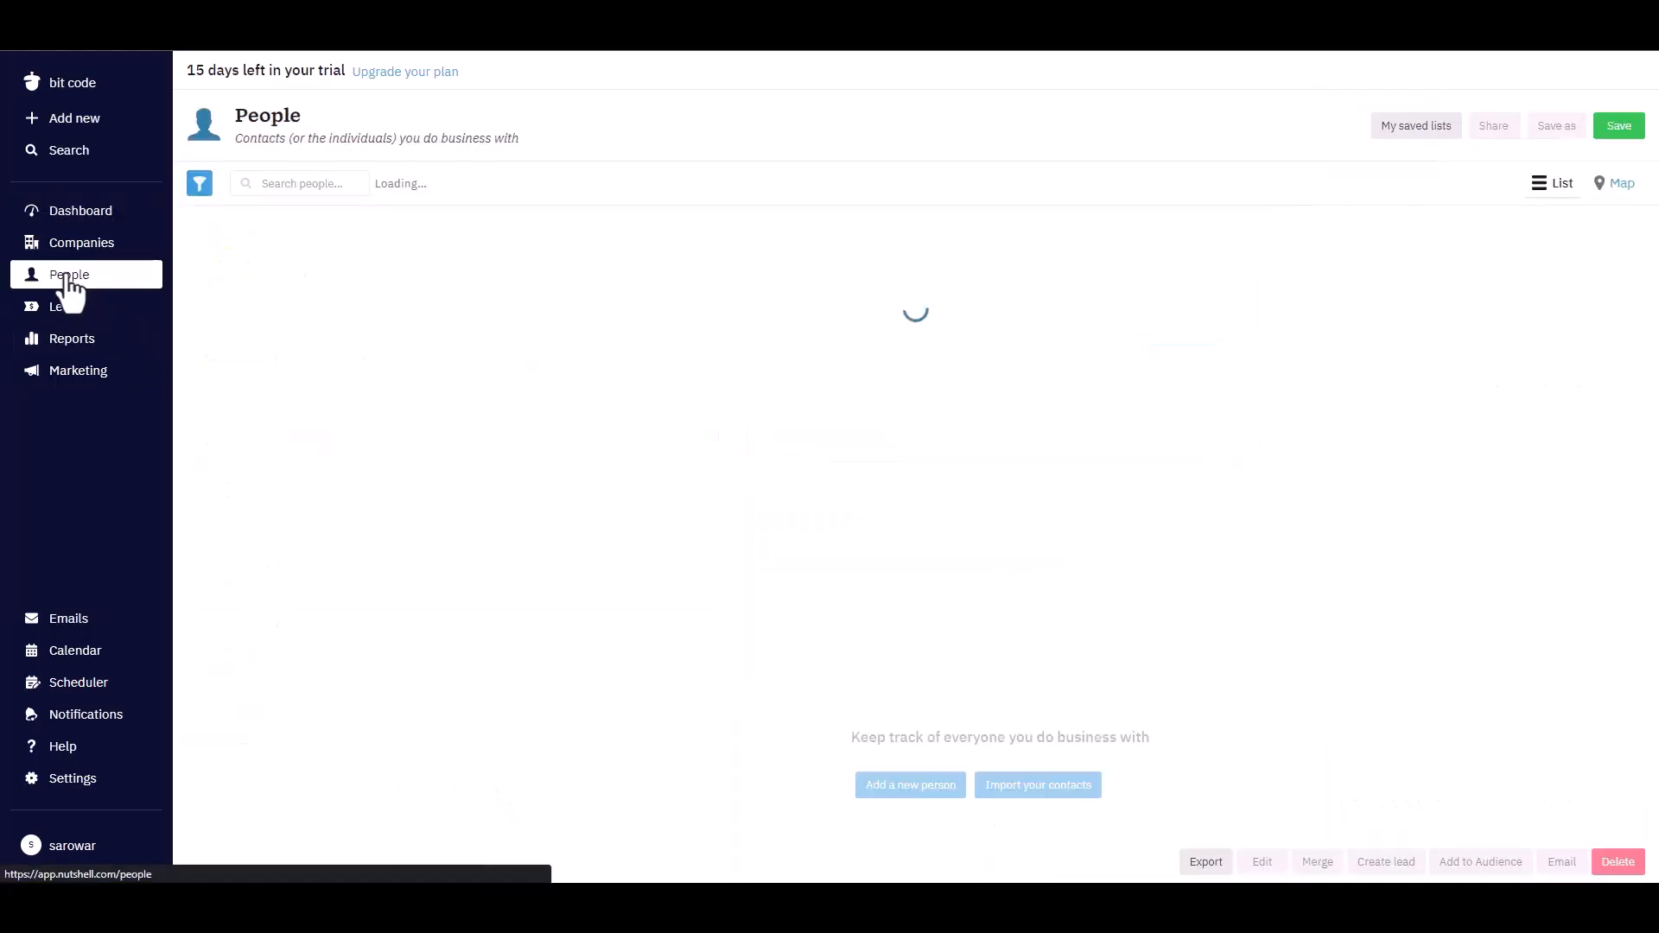